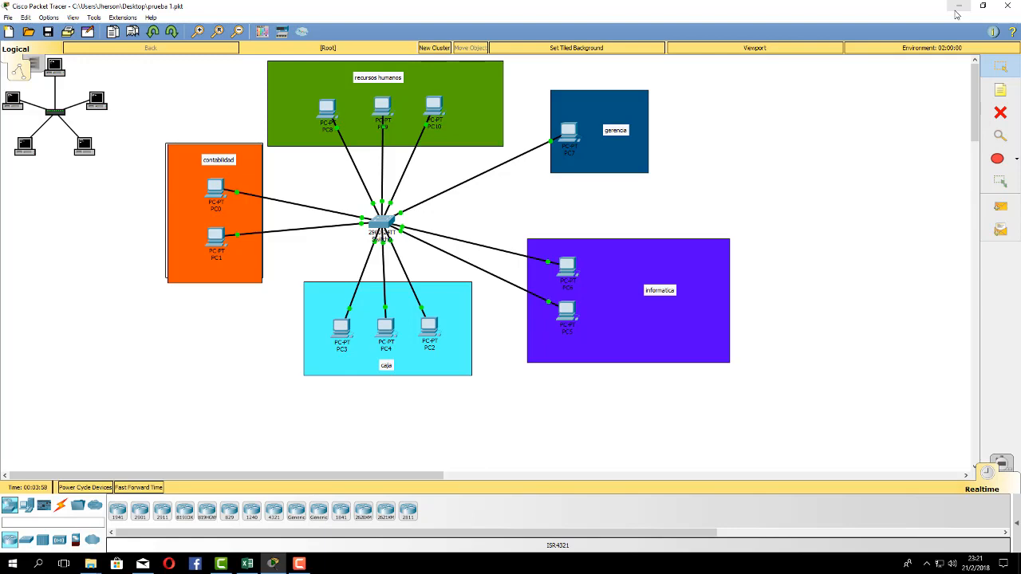
Minimize the prueba 1 network and start a second, empty Cisco Packet Tracer session in a maximized window.
click(956, 11)
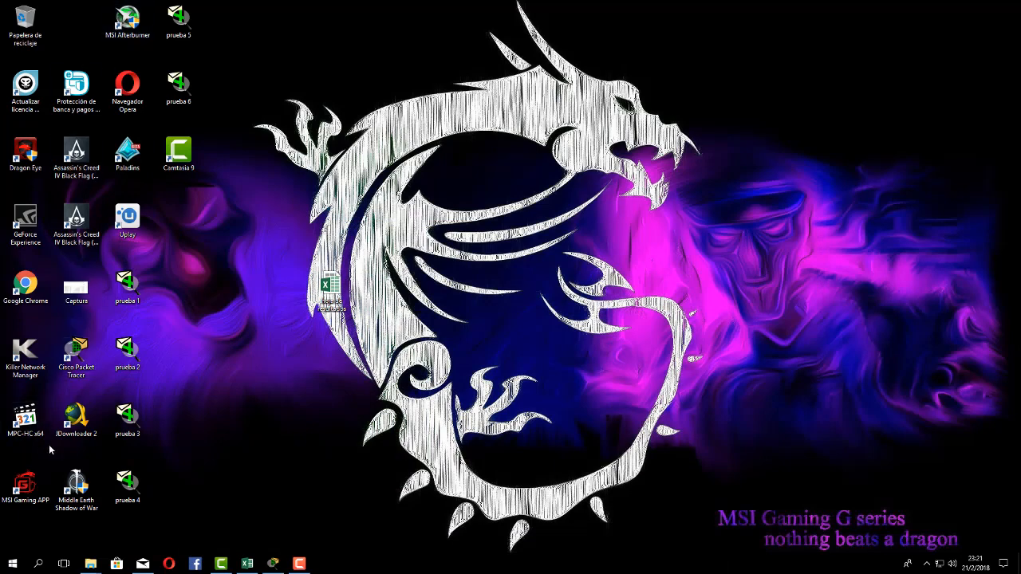
double_click(75, 367)
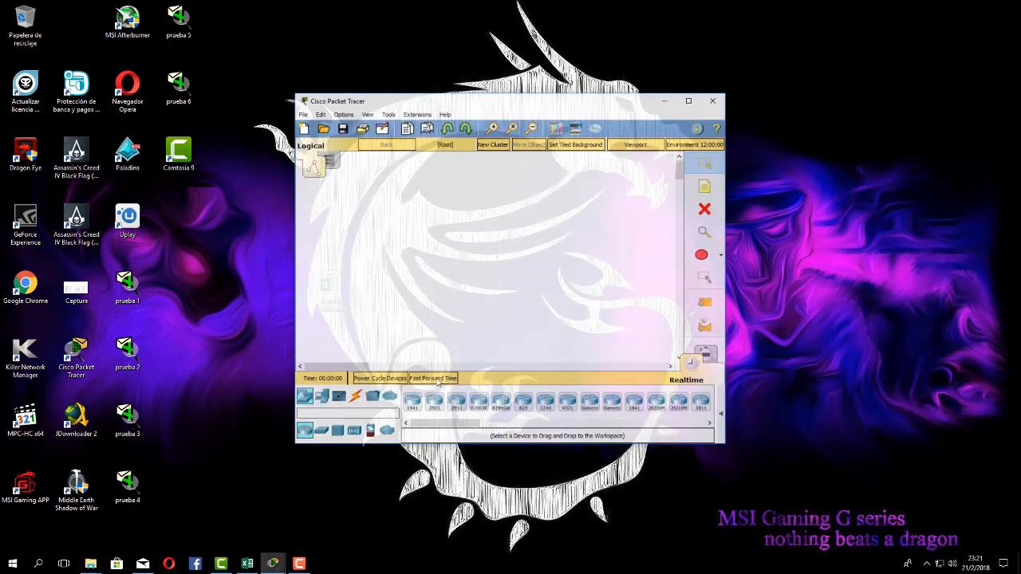
click(690, 100)
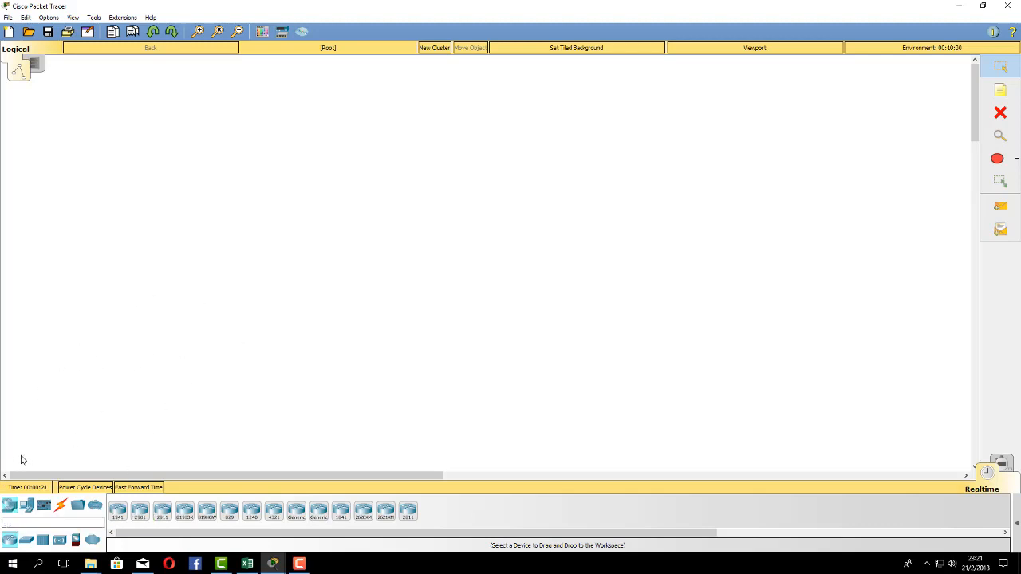
Place a 2960-24TT switch near the middle of the empty logical workspace.
click(28, 541)
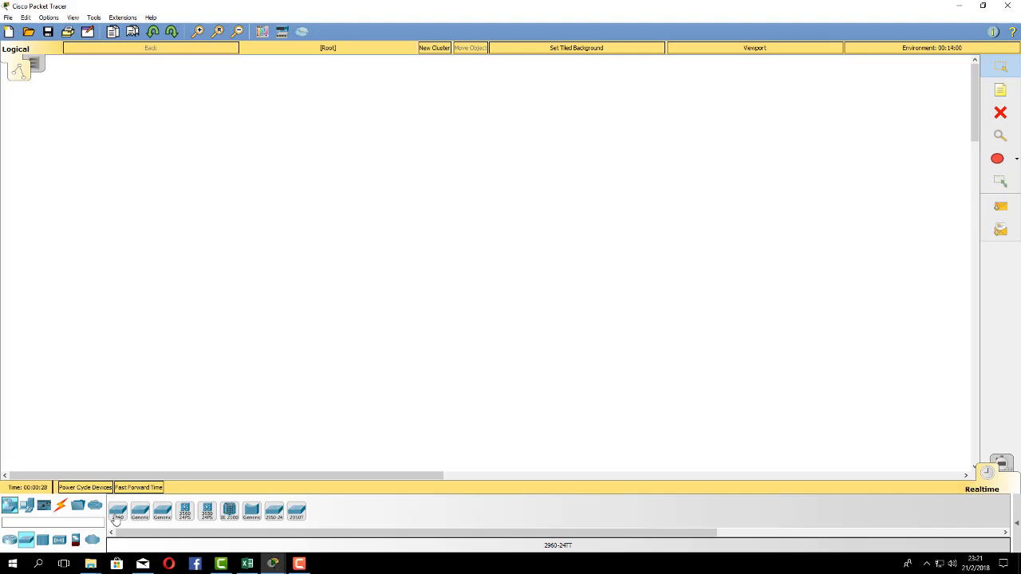
click(116, 515)
click(426, 197)
mouse_move(419, 194)
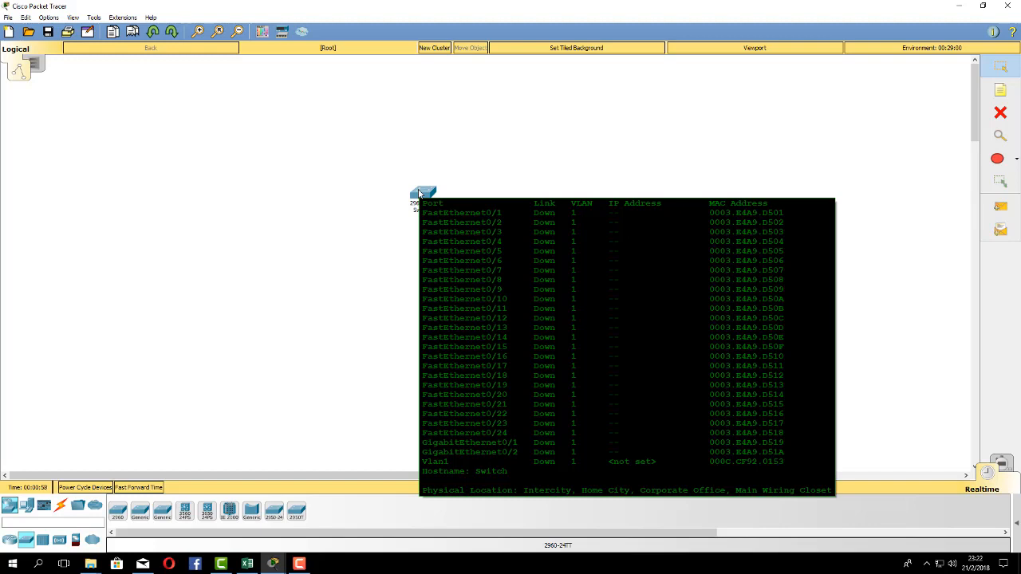
Switch to Excel to view the addressing table in hoja de resultados, and return to Packet Tracer.
click(248, 564)
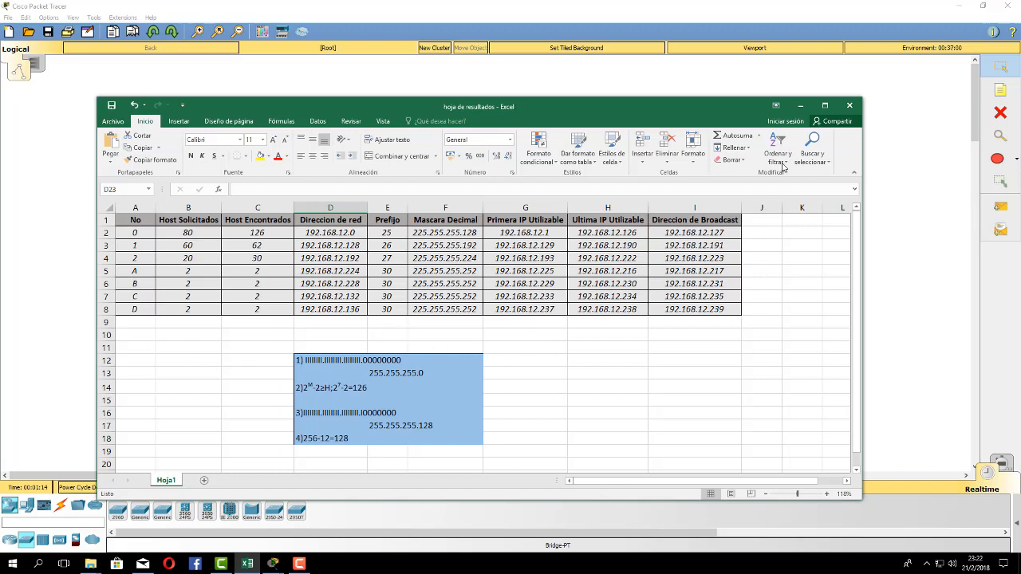
click(803, 105)
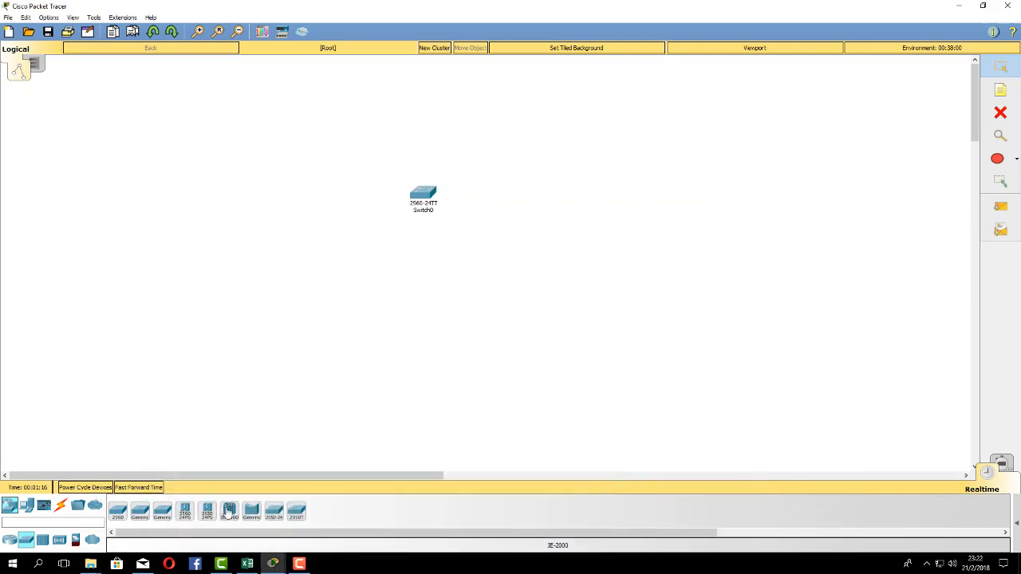
Examine the switch's ports in its maximized physical device view and close the device window.
click(424, 197)
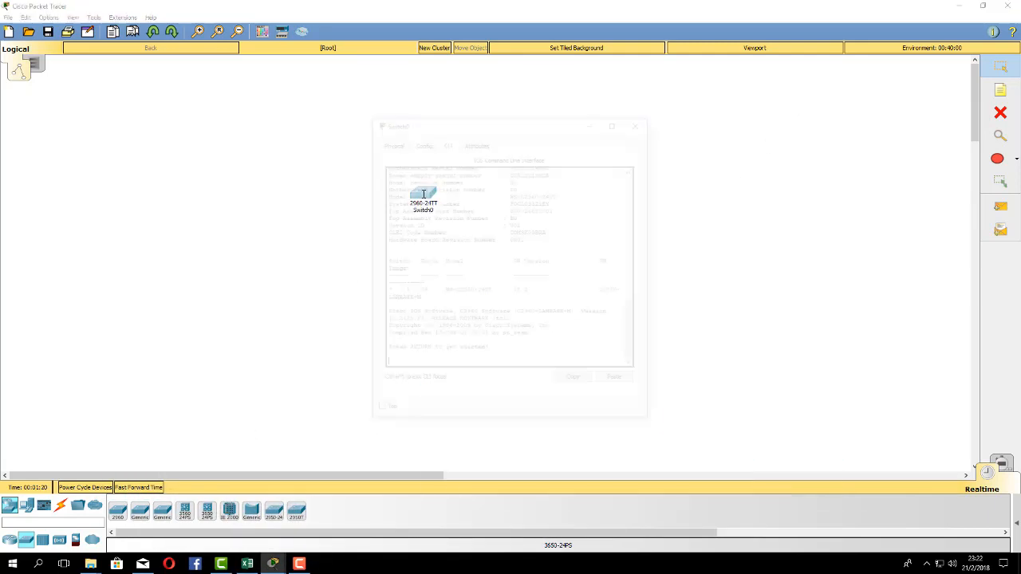
click(395, 145)
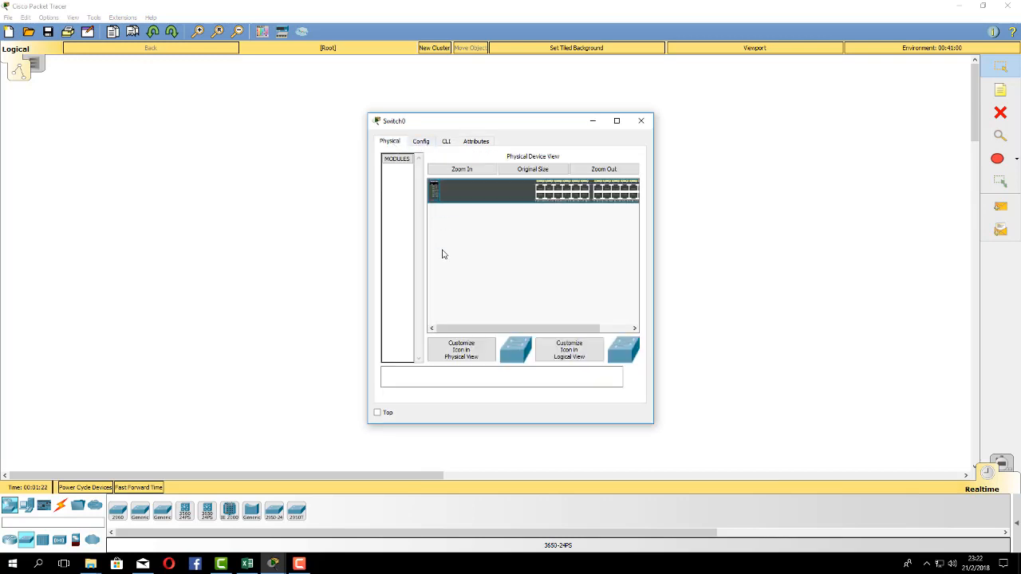
drag(529, 328, 562, 328)
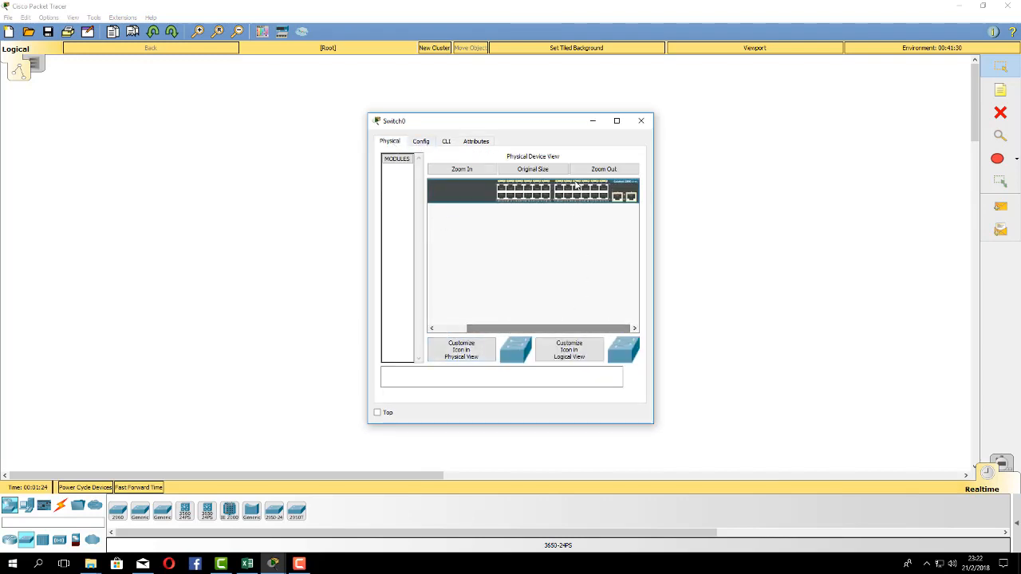
click(616, 120)
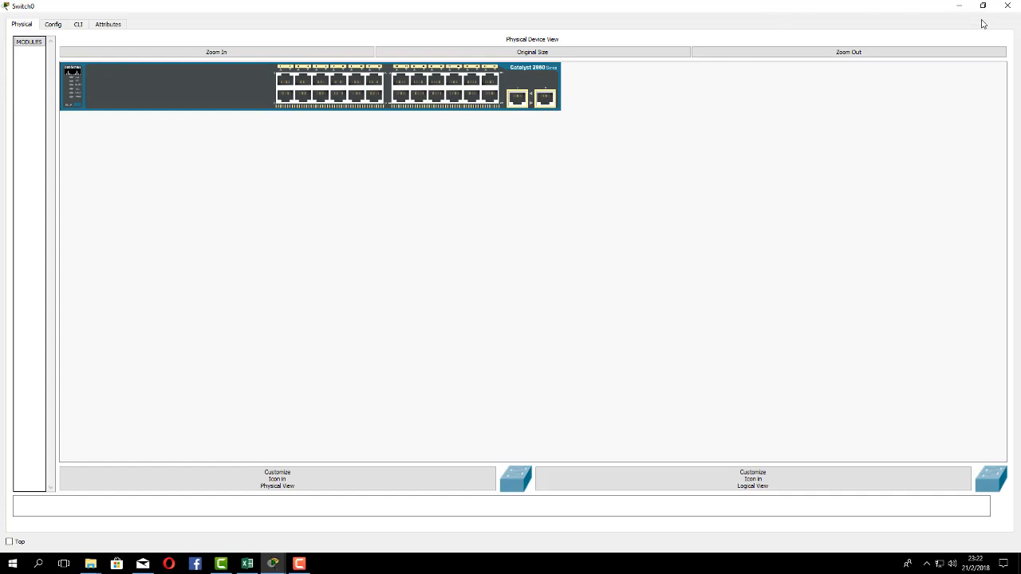
click(1008, 6)
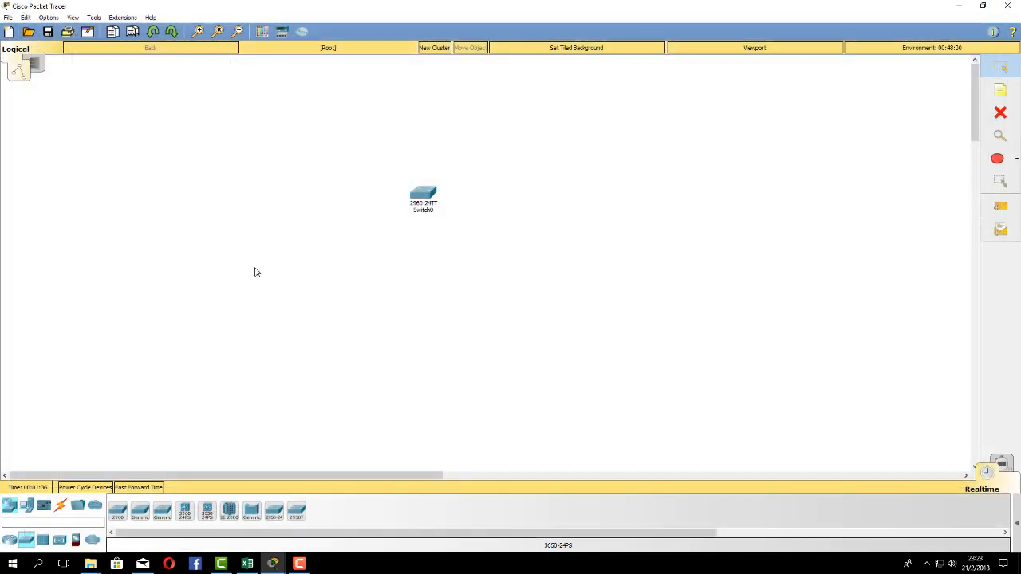
Place a generic PC and a generic server on opposite sides and move the switch between them to form a row.
click(26, 505)
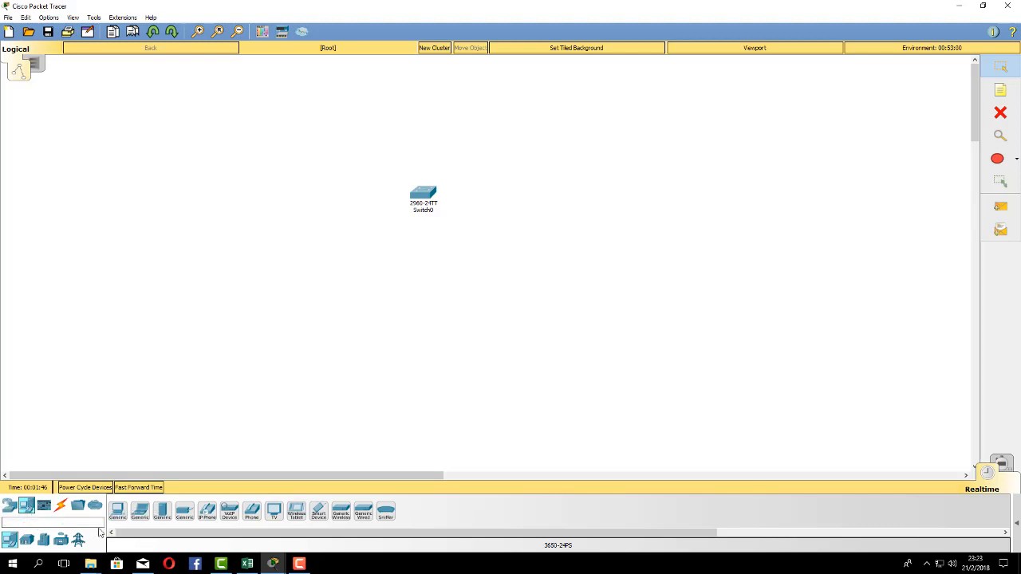
click(117, 515)
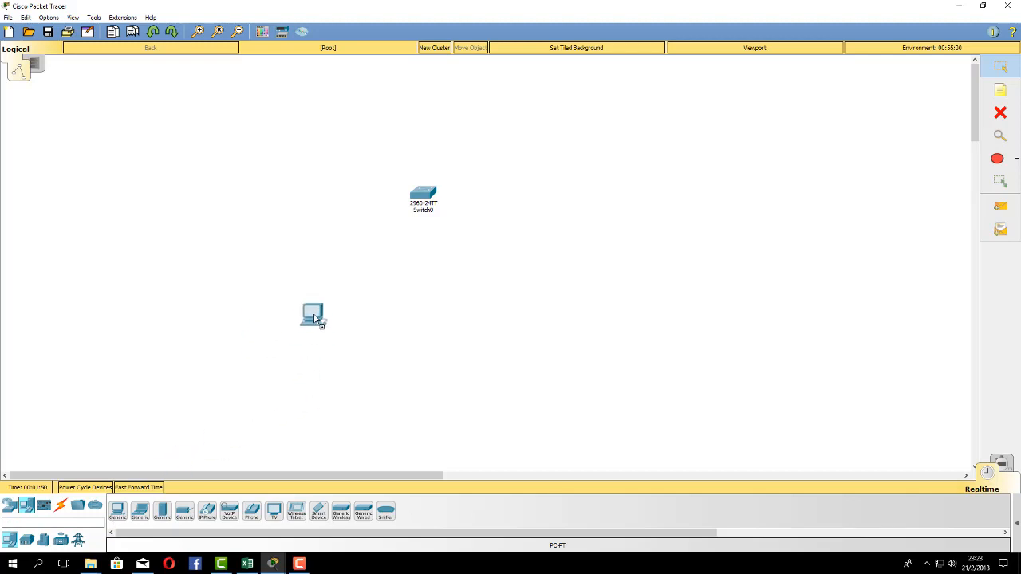
click(312, 279)
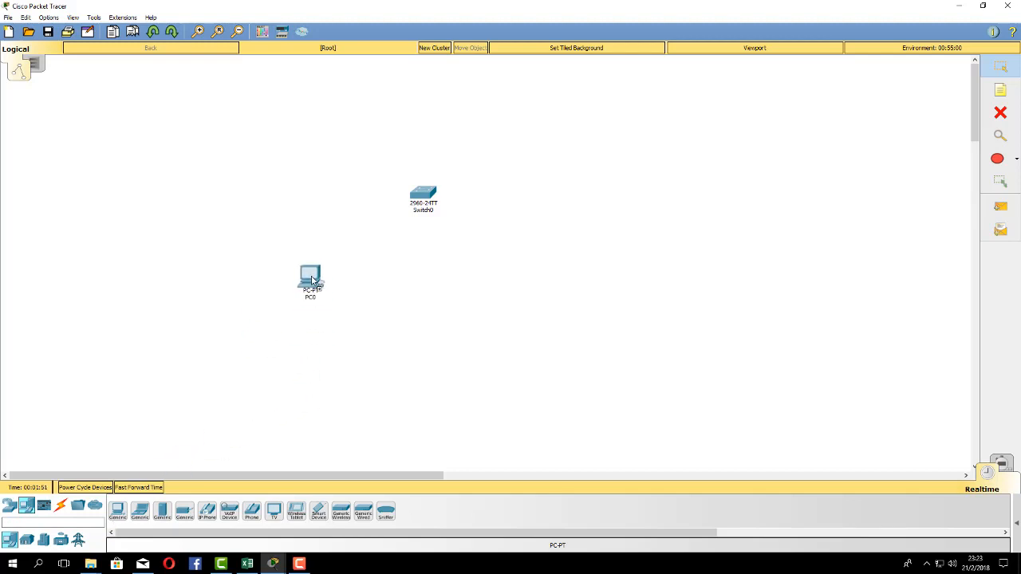
click(163, 517)
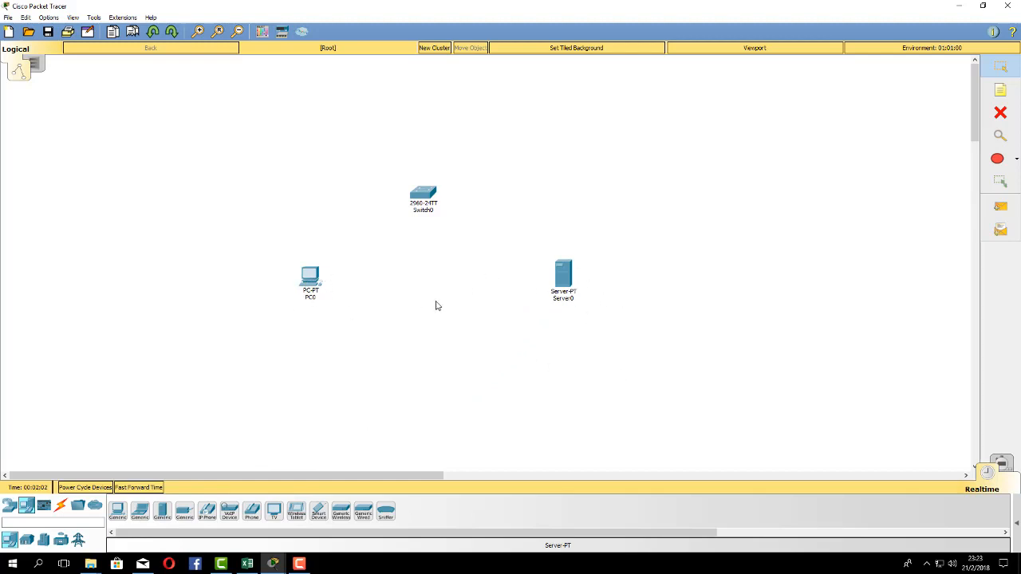
drag(429, 198, 441, 279)
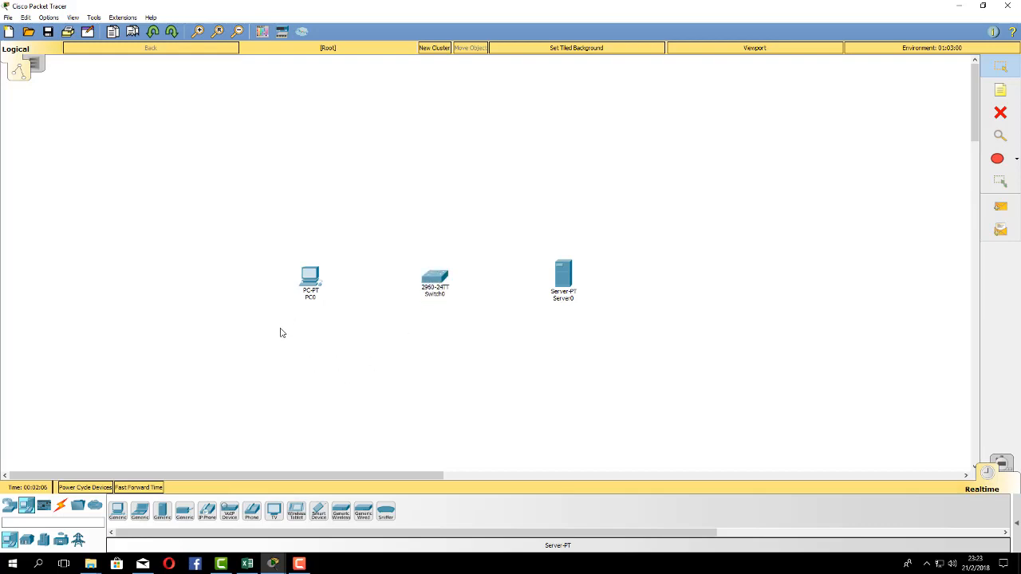
Examine the front of the PC's case and its network ports in the physical device view, and close it.
drag(311, 282, 311, 282)
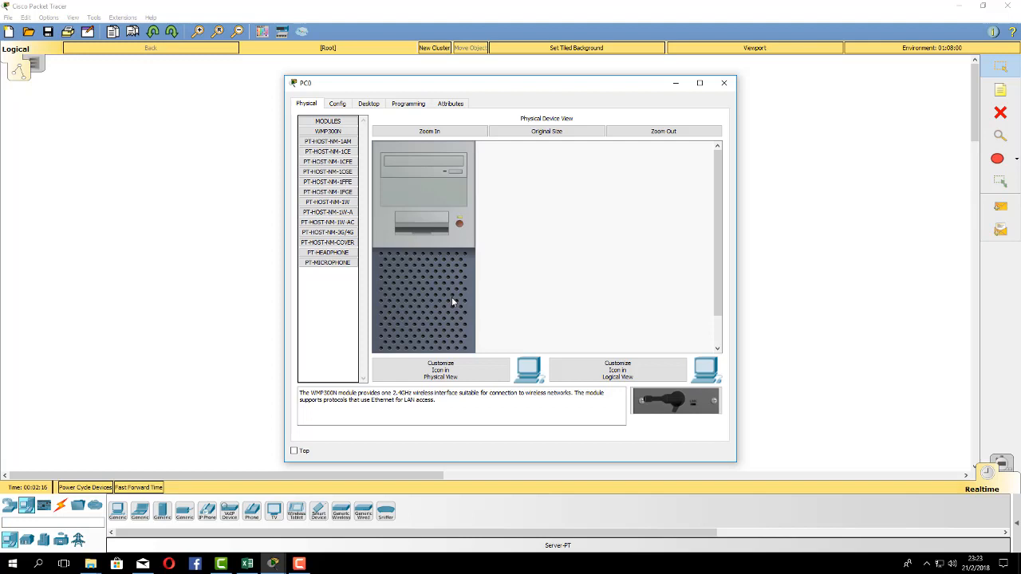
scroll(453, 302, down, 1)
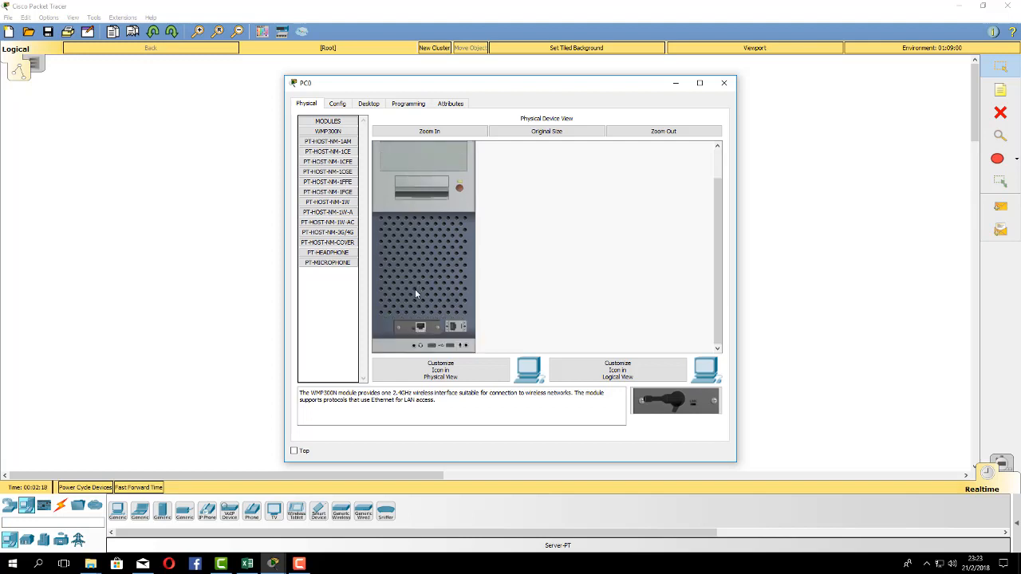
scroll(436, 295, up, 1)
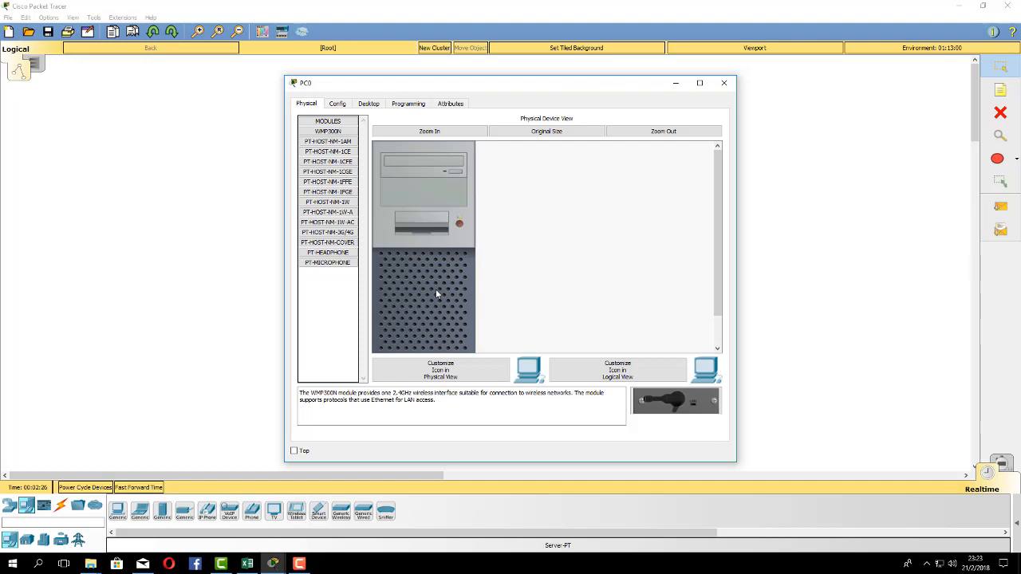
scroll(436, 289, down, 1)
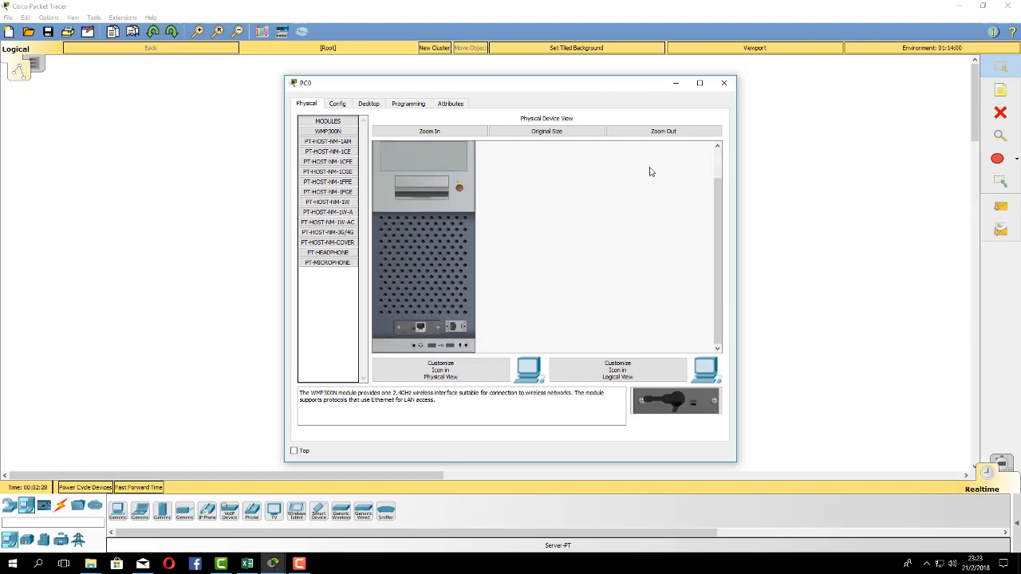
click(723, 84)
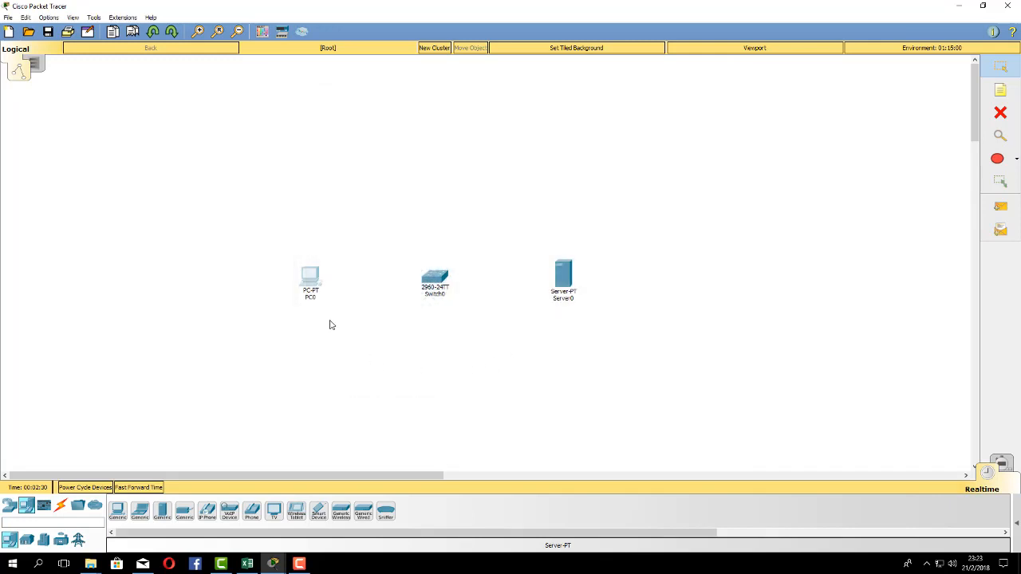
Reopen the PC's physical device view maximized and zoomed in to inspect its network and audio ports.
mouse_move(308, 285)
mouse_move(569, 288)
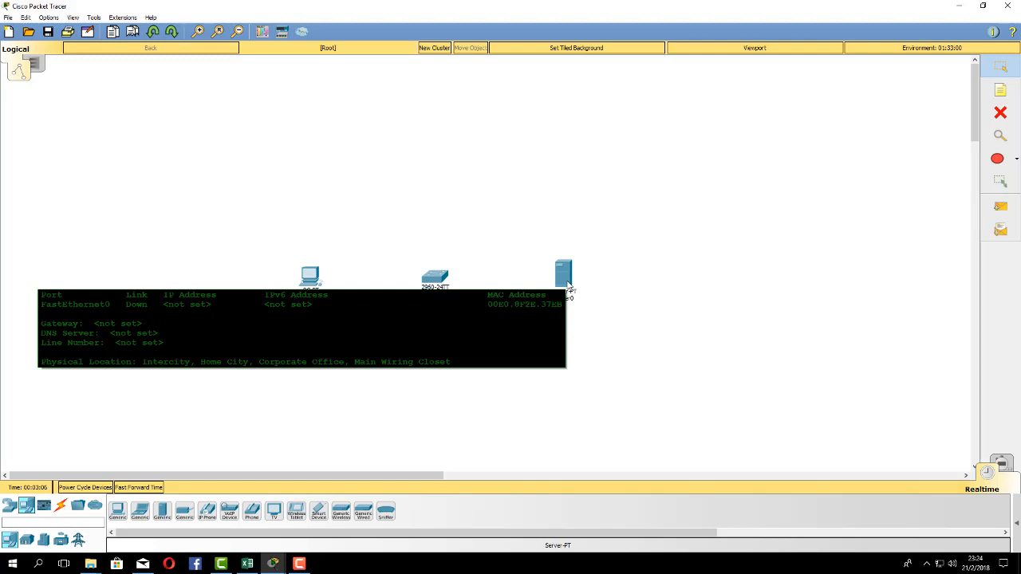
click(310, 279)
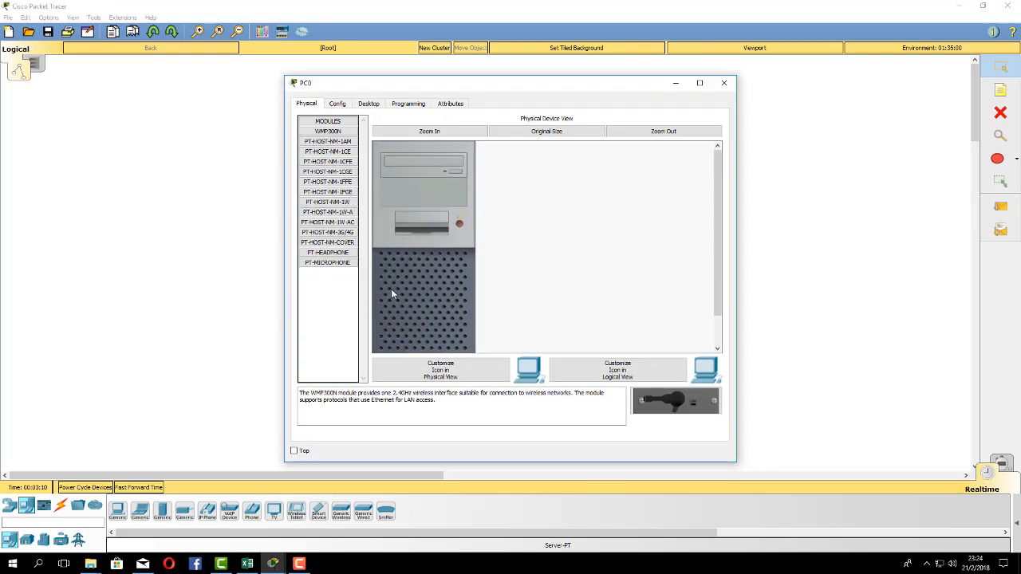
scroll(391, 295, down, 2)
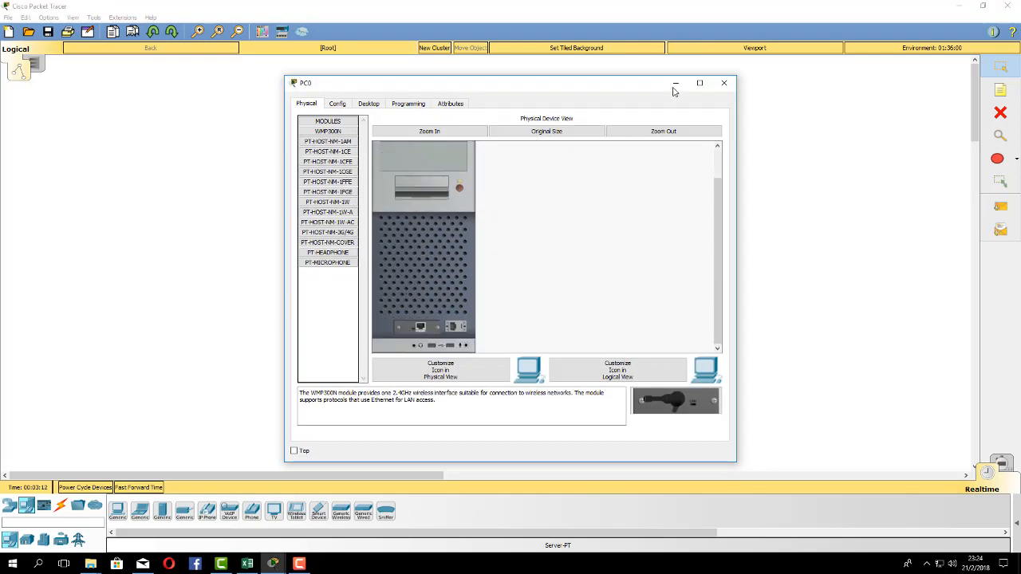
click(700, 83)
click(209, 51)
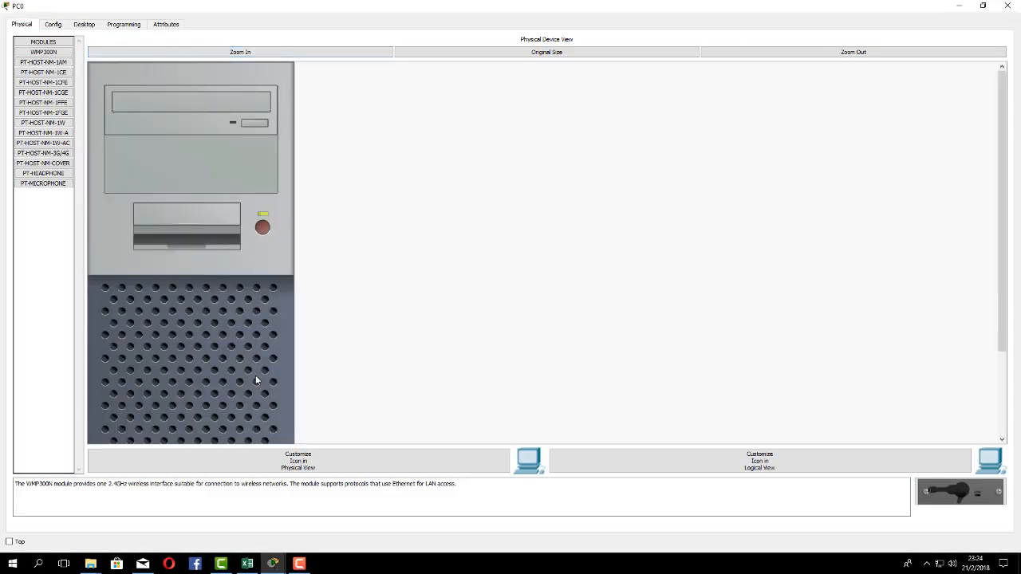
scroll(255, 381, down, 3)
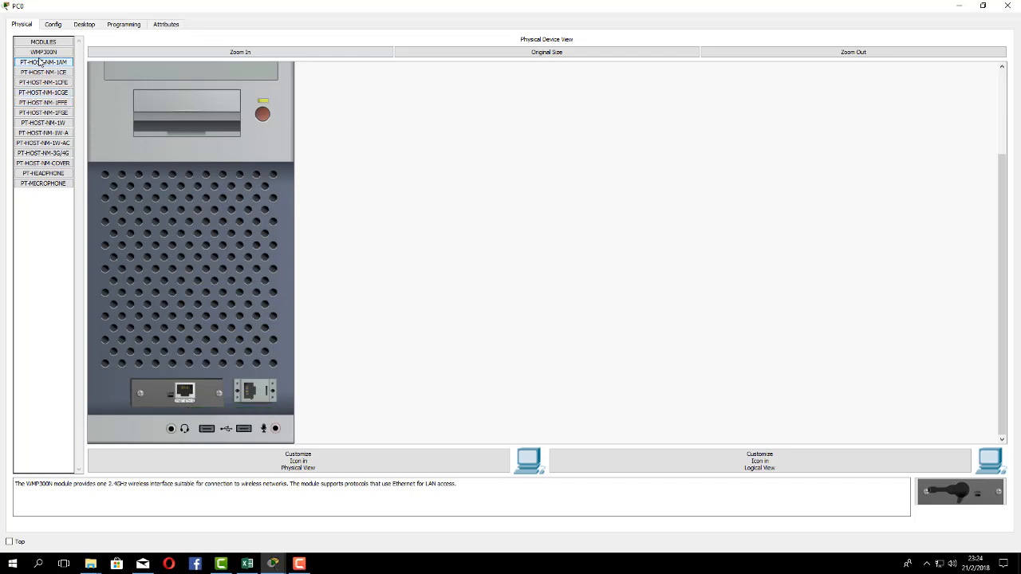
Read the description of the PC's WMP300N module, highlighting its name and the wireless interface details.
click(35, 54)
drag(16, 484, 649, 543)
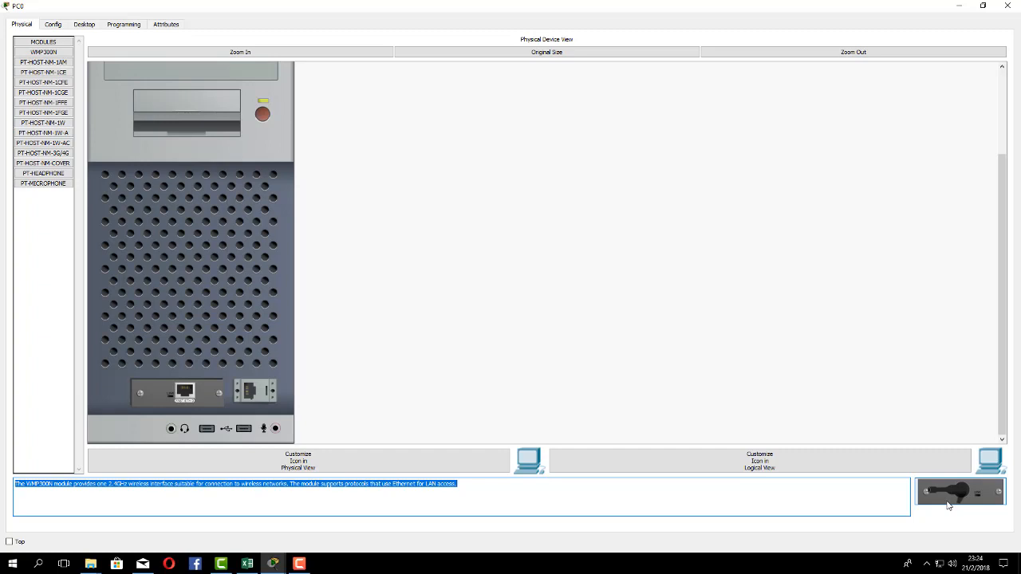
click(82, 506)
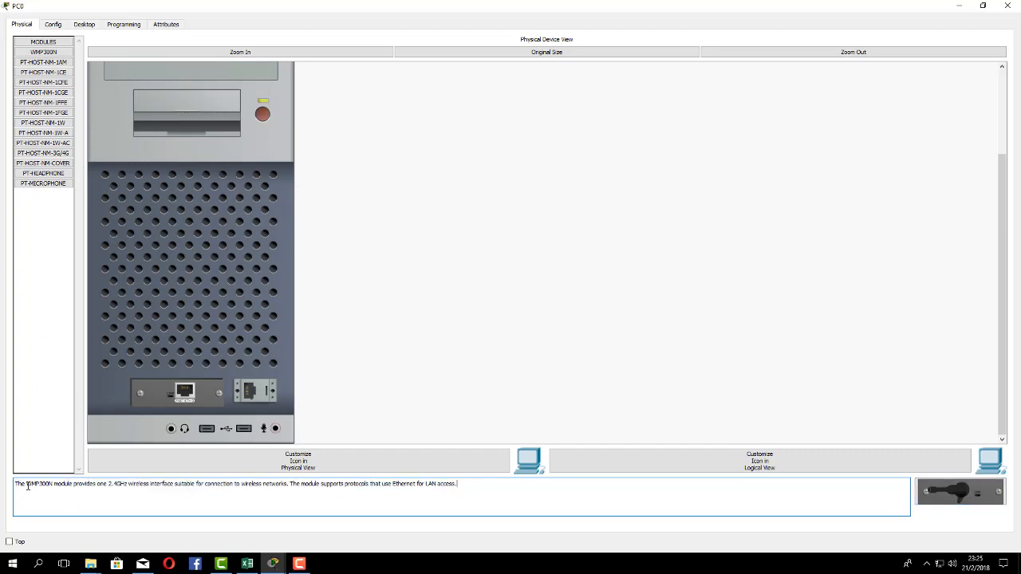
drag(27, 487, 52, 487)
drag(109, 485, 289, 485)
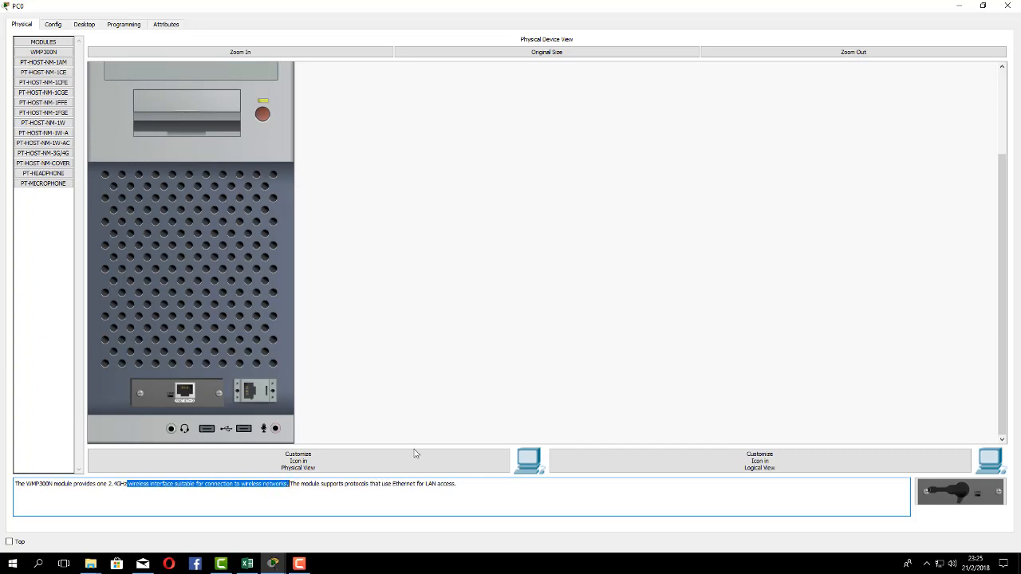
Review the descriptions of the PT-HOST-NM-1AM, 1CE, 1CFE, 1CGE and 1FFE modules, highlighting Ethernet in the 1CE text.
click(61, 64)
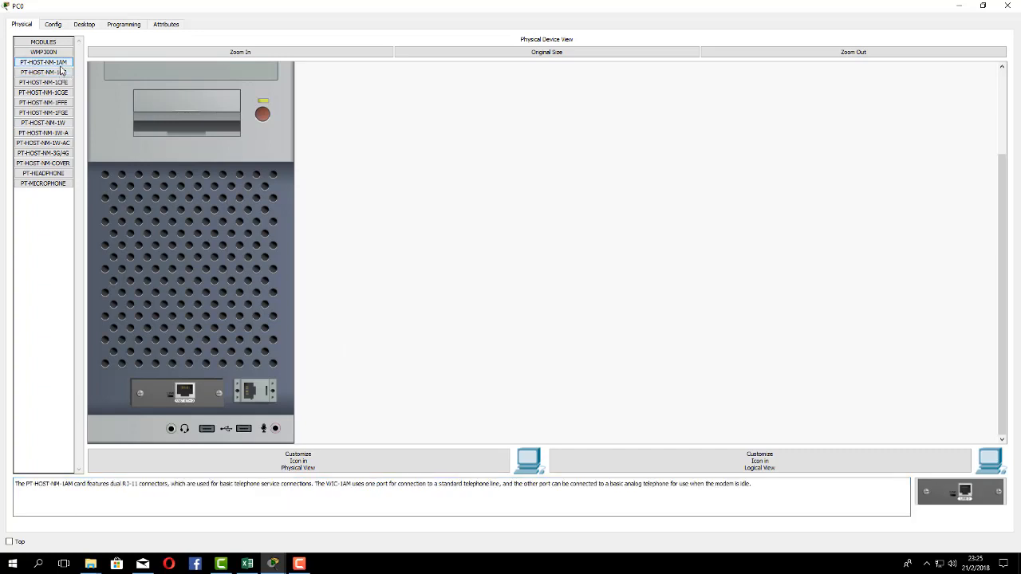
click(61, 71)
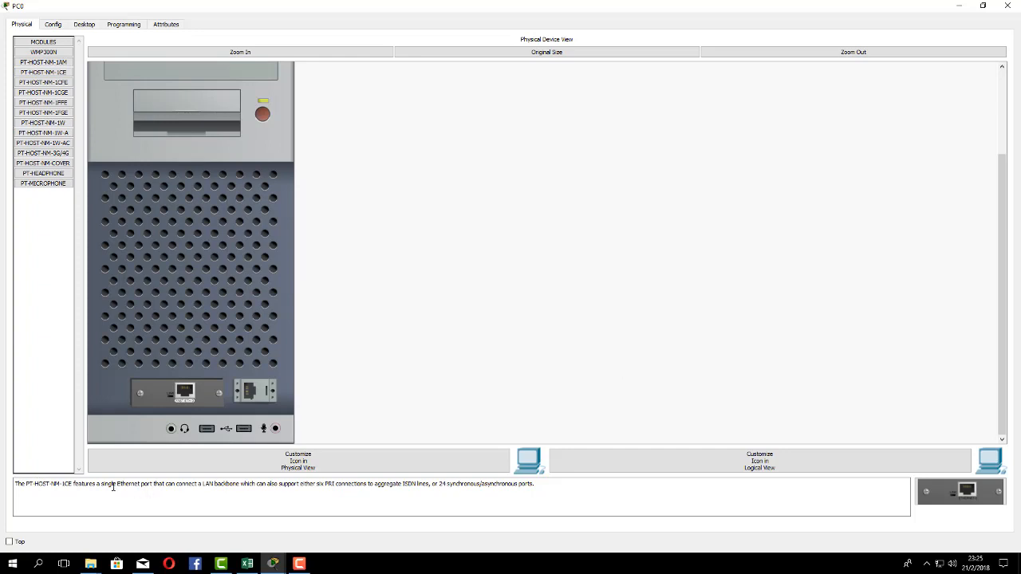
drag(116, 487, 142, 488)
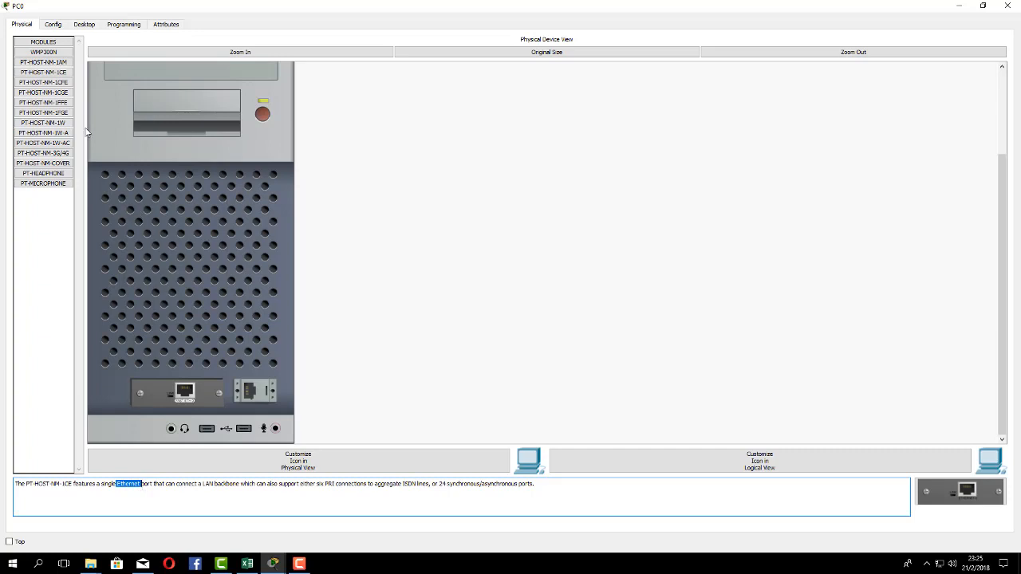
click(54, 83)
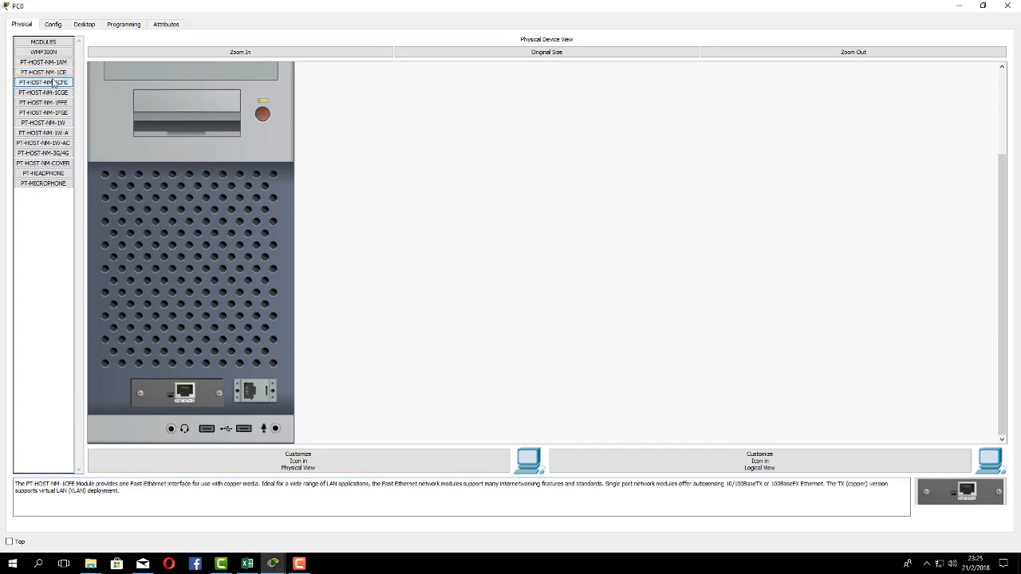
click(54, 93)
click(54, 102)
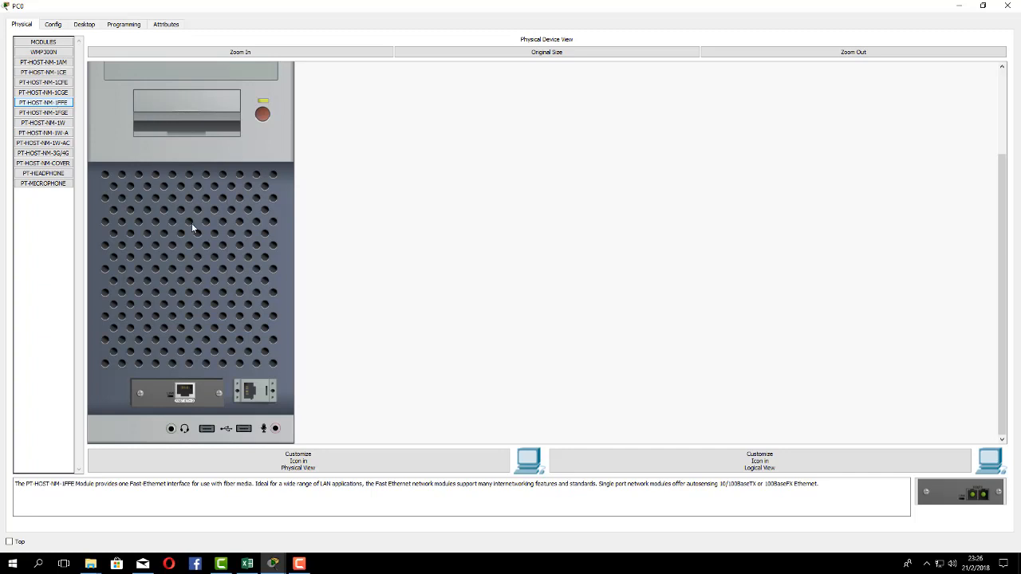
Power off the PC and remove the network module installed in its expansion slot.
scroll(207, 263, up, 2)
scroll(238, 264, down, 2)
scroll(172, 431, up, 2)
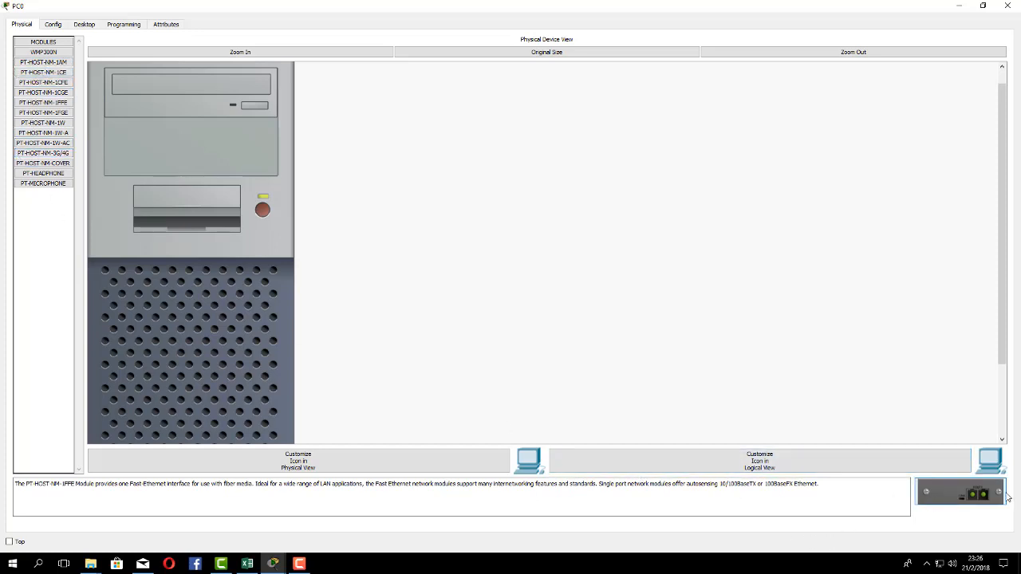
scroll(391, 341, down, 2)
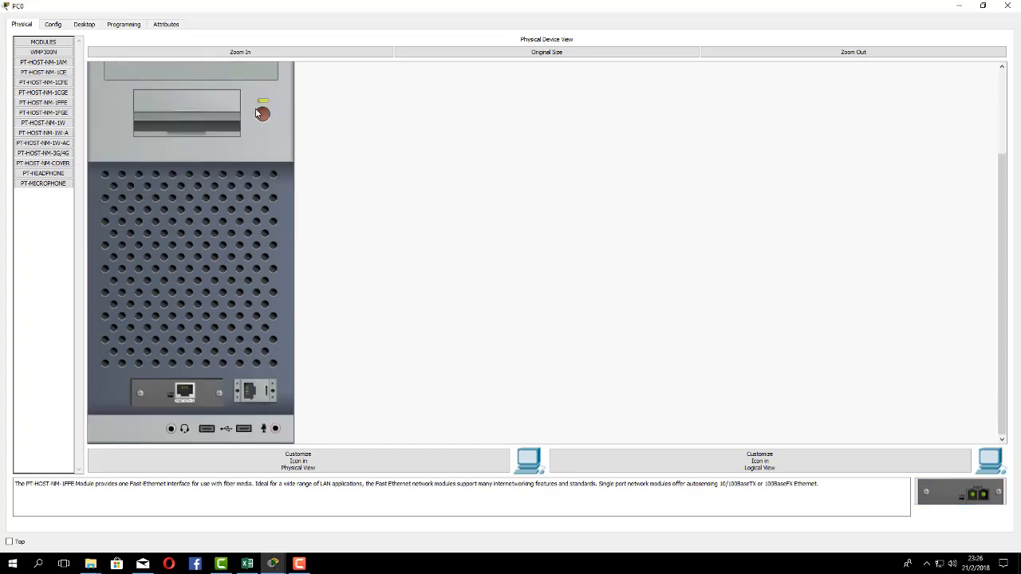
click(260, 115)
mouse_move(209, 399)
mouse_down()
mouse_move(396, 415)
mouse_move(957, 501)
mouse_move(482, 453)
mouse_move(192, 402)
mouse_up()
drag(188, 396, 957, 499)
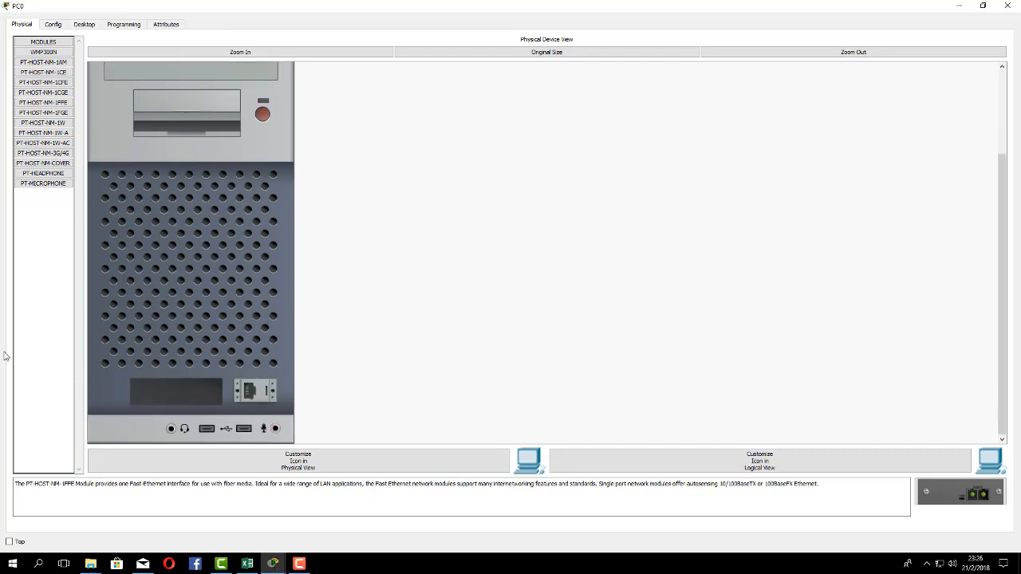
Install the PT-HOST-NM-1CFE module in the PC's empty slot, power the PC back on and close its device window.
click(44, 83)
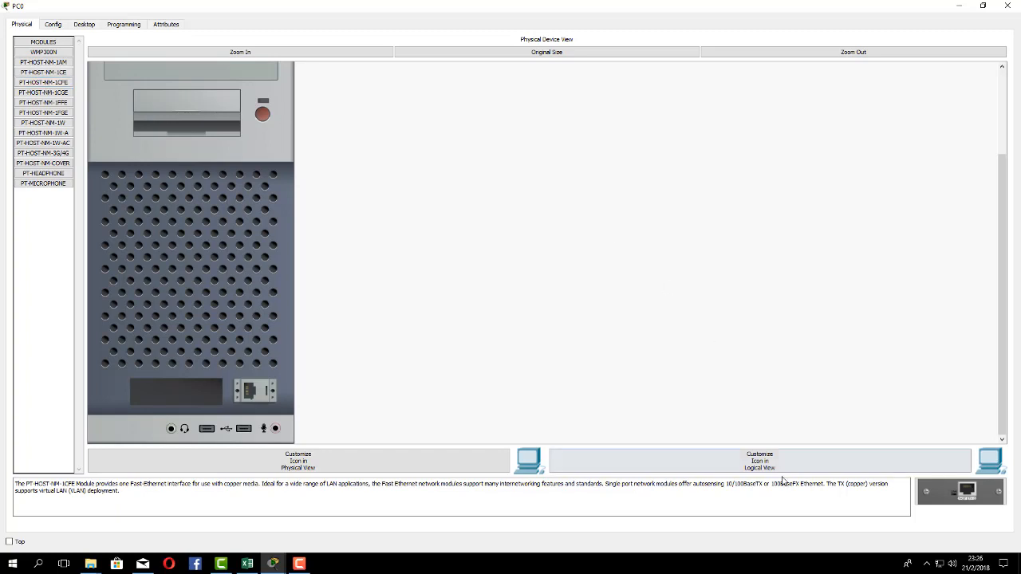
drag(972, 501, 187, 391)
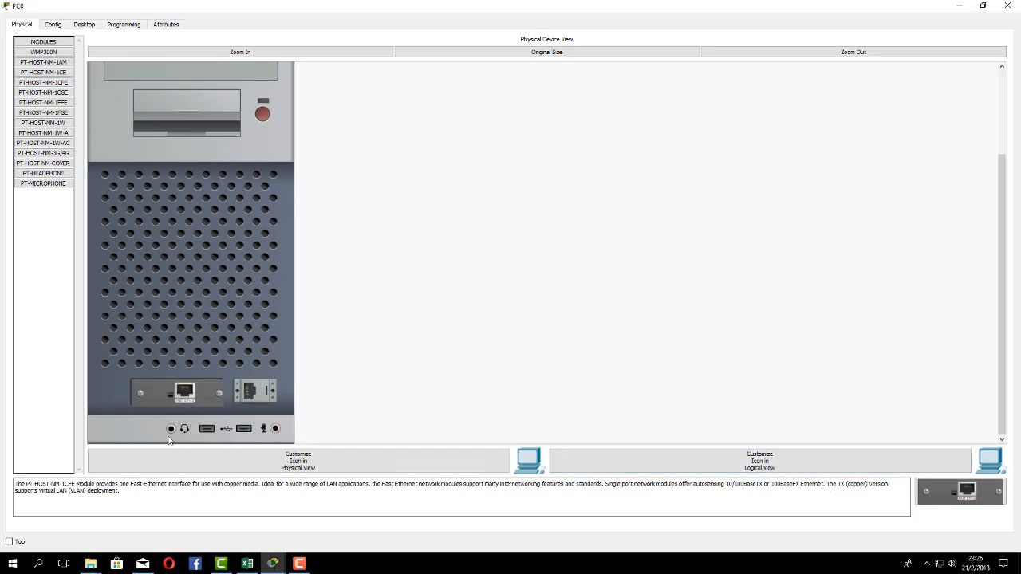
click(262, 116)
scroll(430, 265, up, 3)
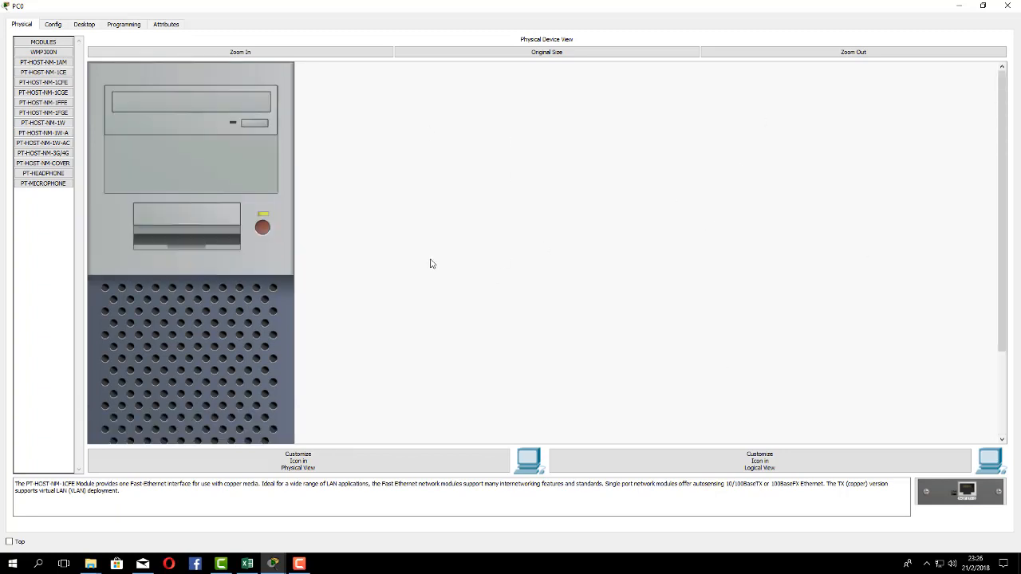
scroll(436, 263, down, 3)
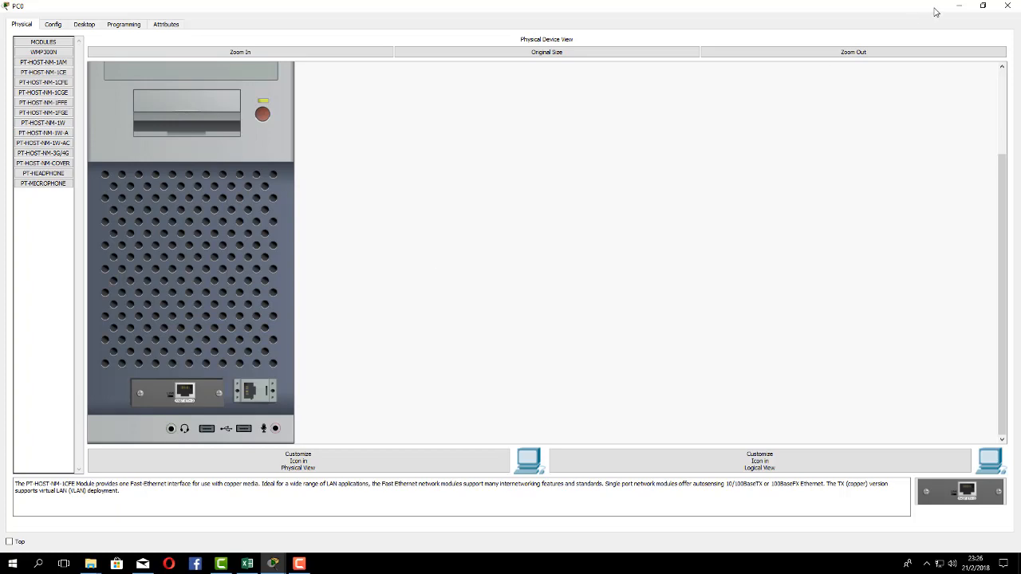
click(987, 8)
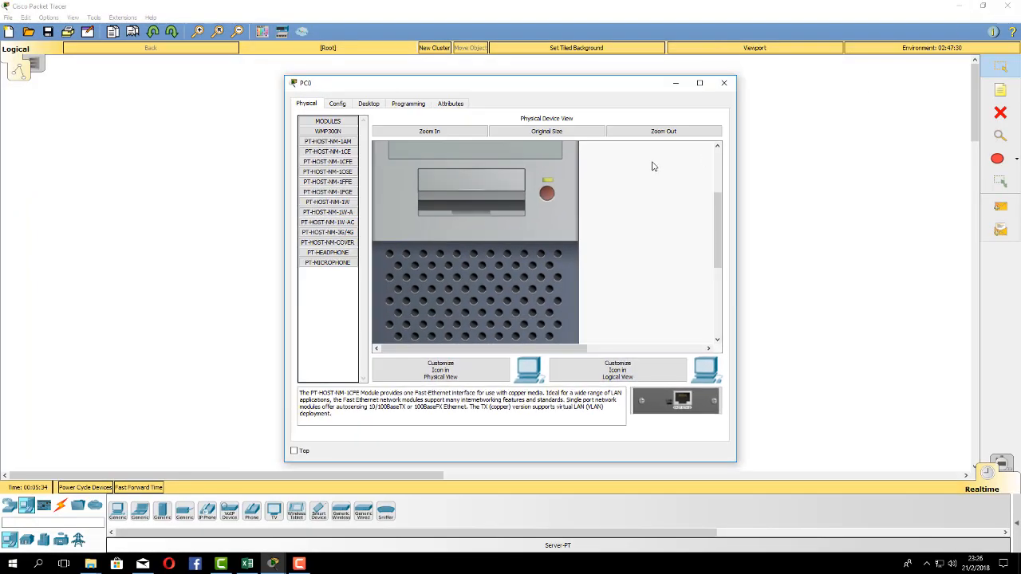
click(725, 85)
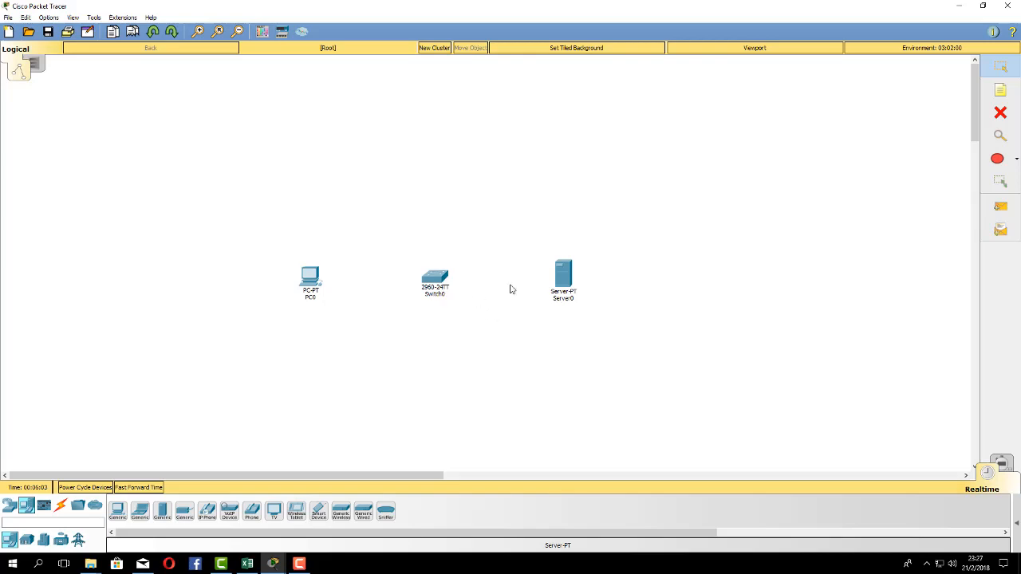
Examine the server's network port, empty slot and power button in a maximized, enlarged physical device view, and close it.
click(570, 281)
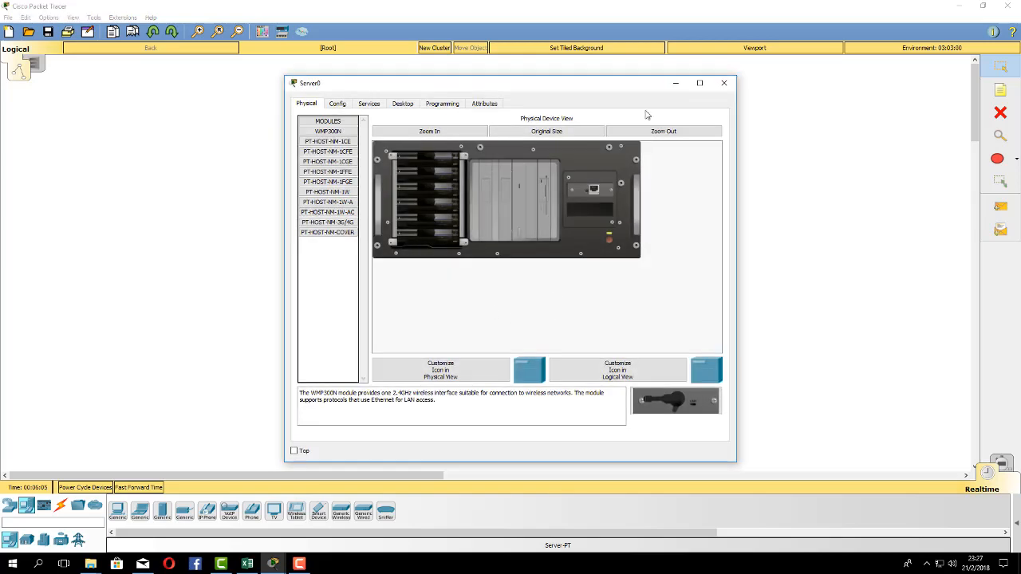
click(700, 83)
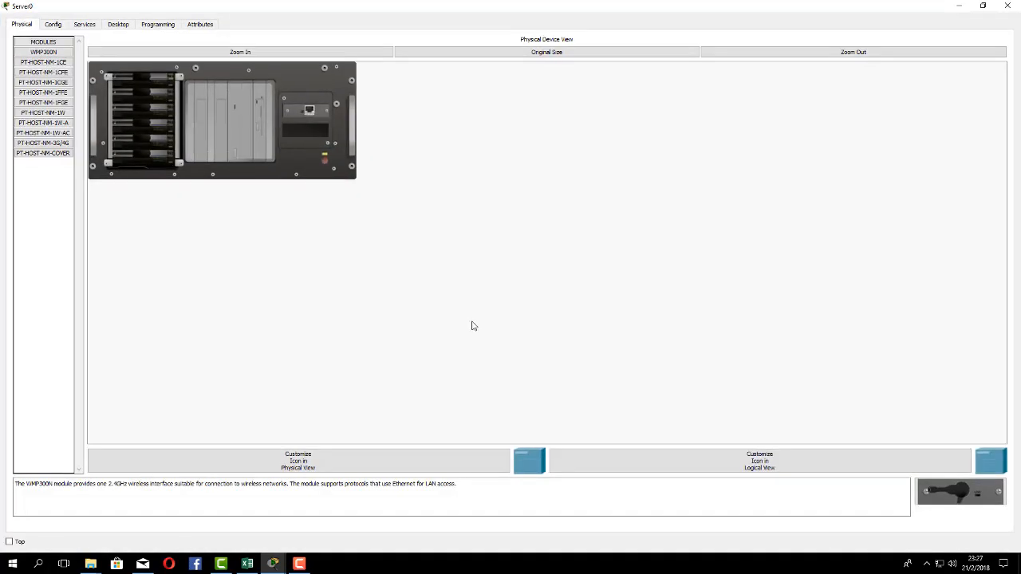
click(244, 54)
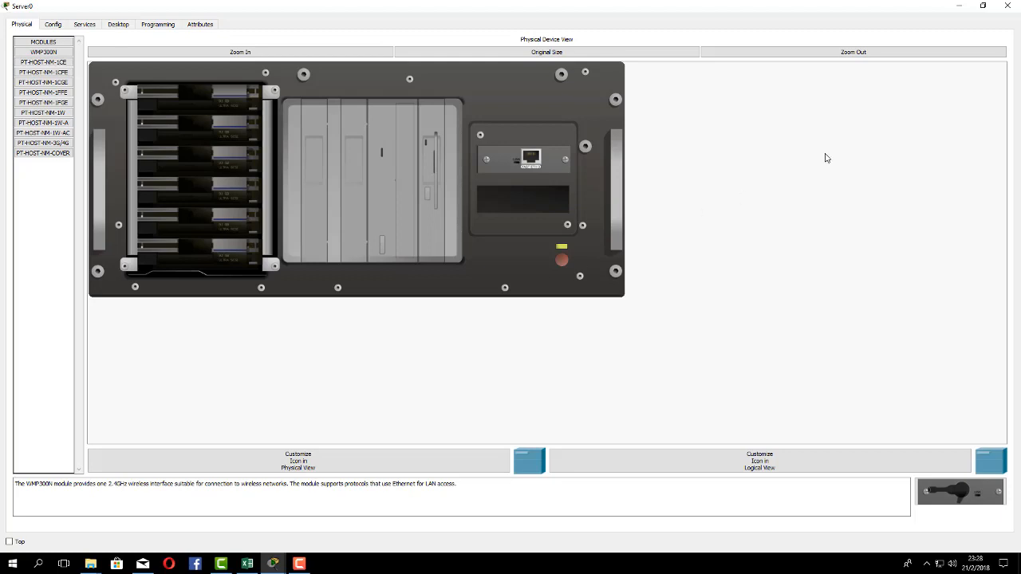
click(1007, 5)
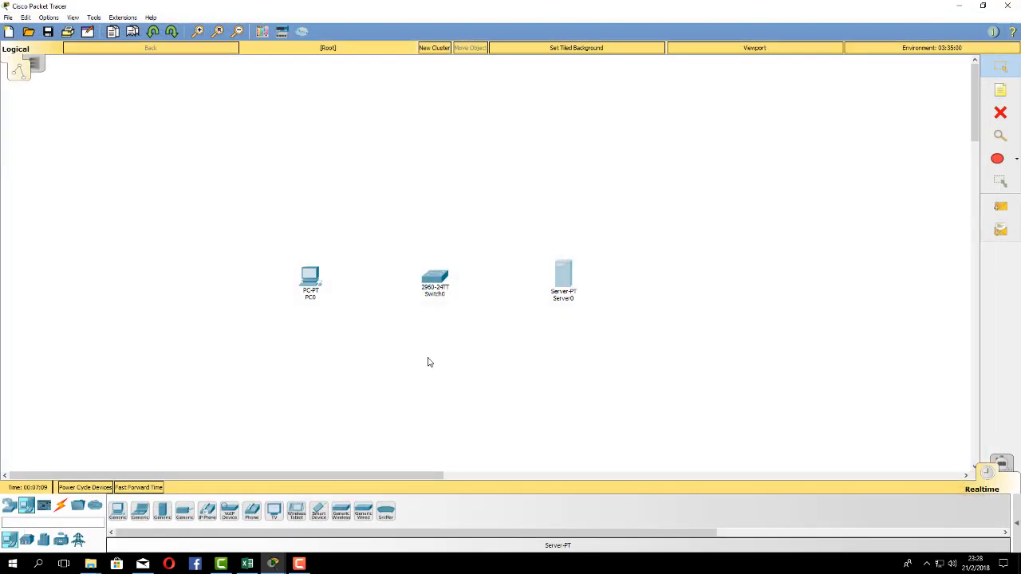
Connect PC0 to Switch0 with a cable of the automatically chosen connection type.
click(63, 510)
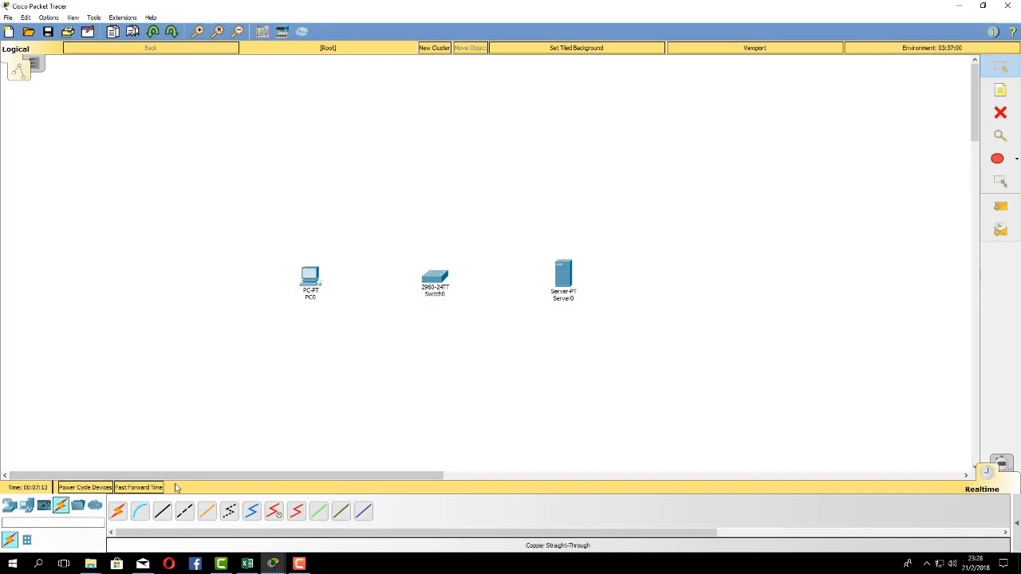
click(299, 564)
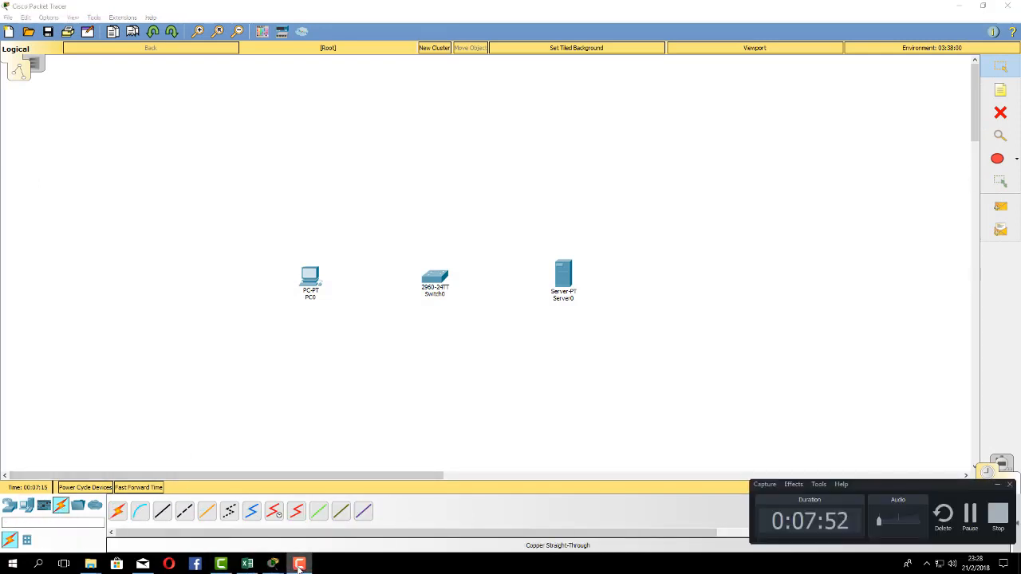
click(162, 441)
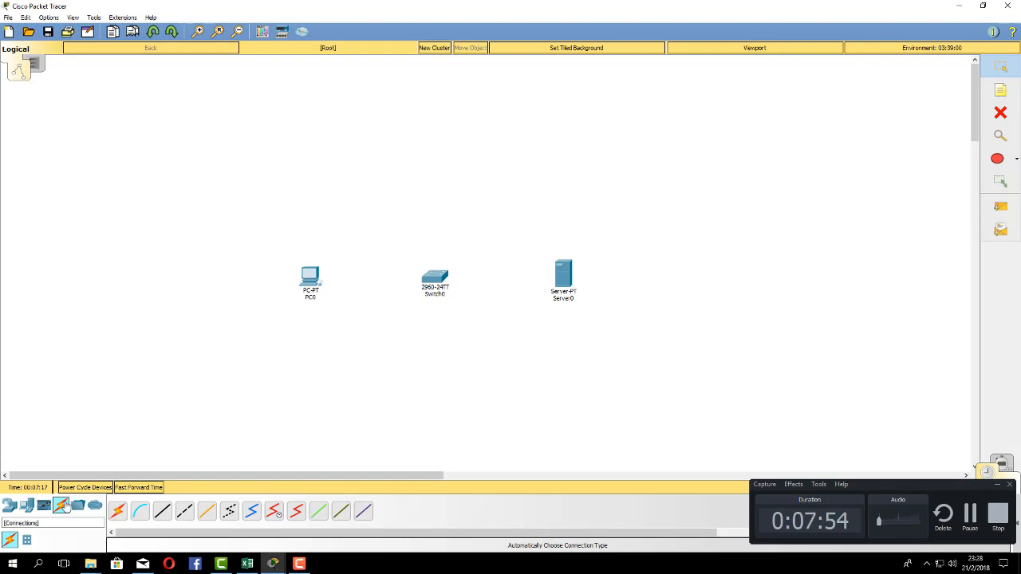
click(119, 511)
mouse_move(317, 280)
click(308, 279)
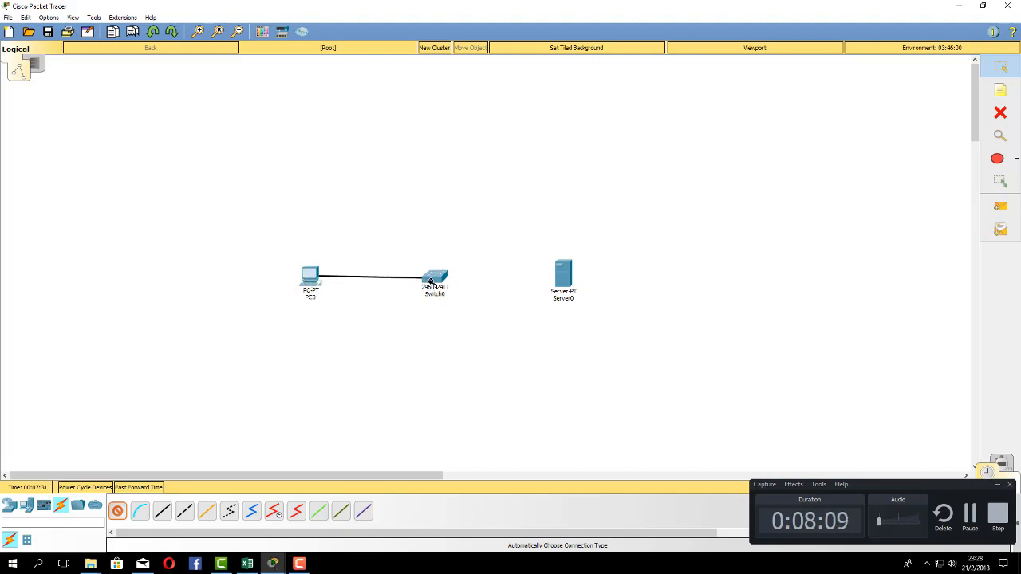
mouse_move(431, 281)
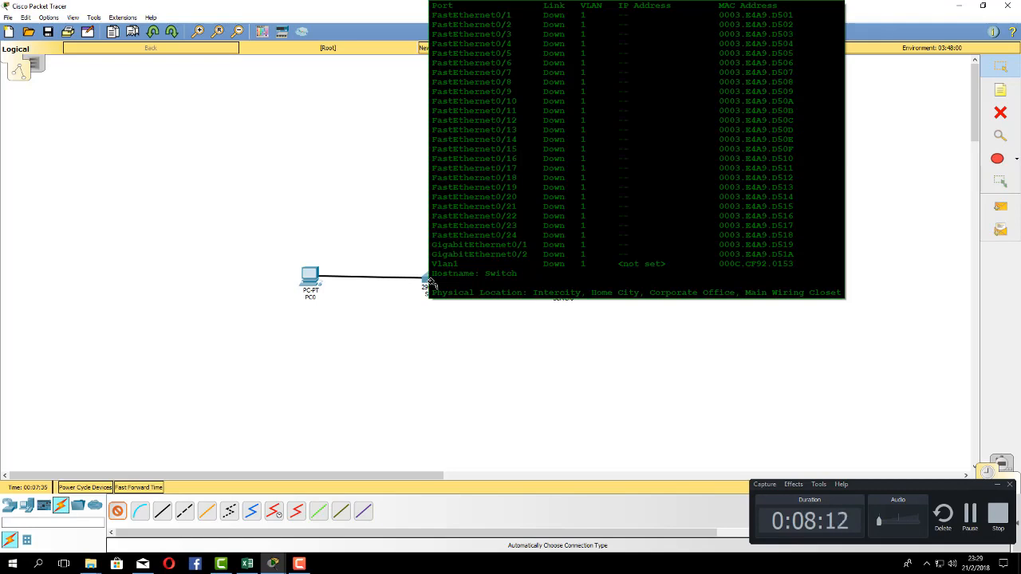
click(431, 282)
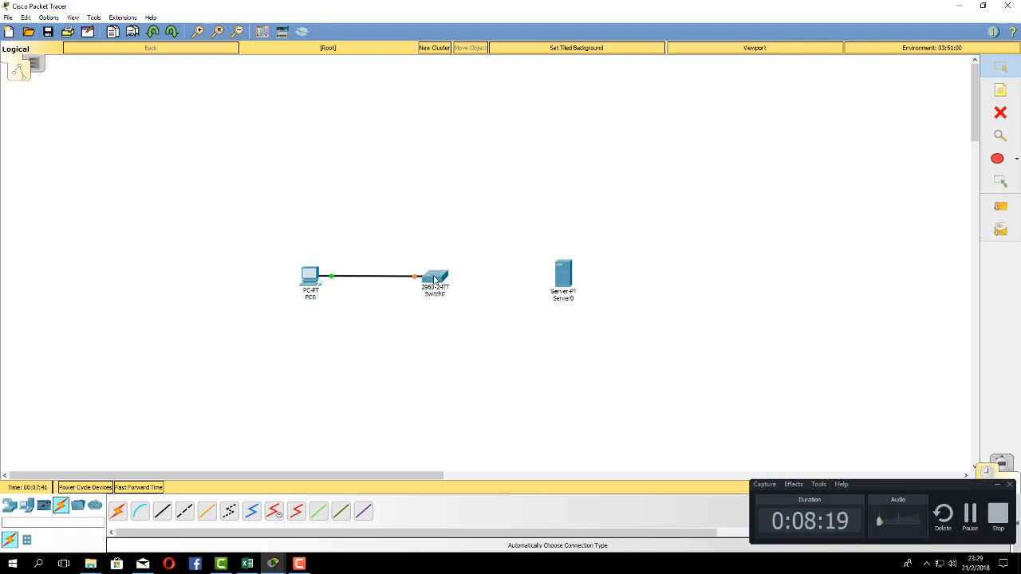
Delete the cable between PC0 and Switch0.
mouse_move(440, 279)
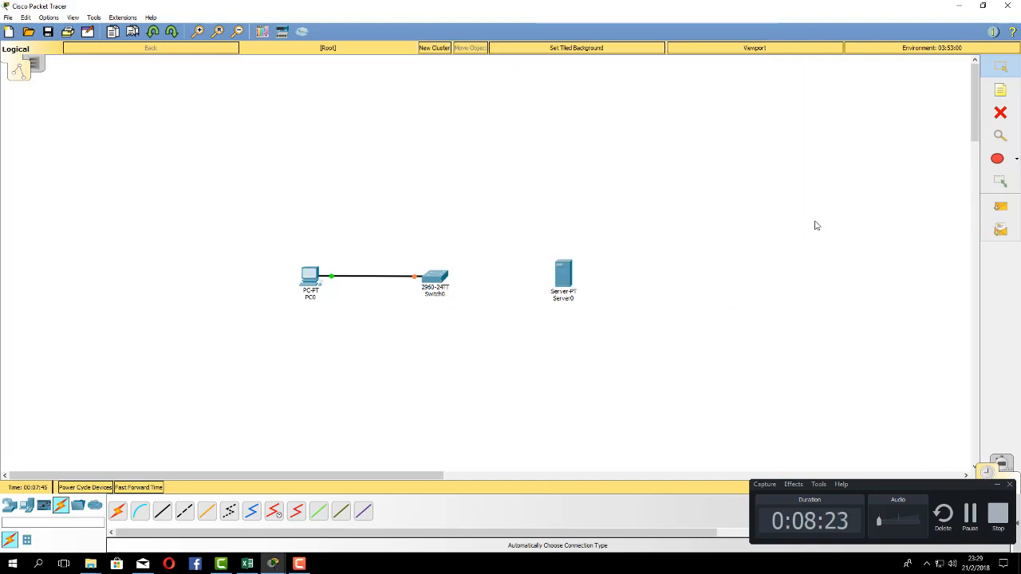
click(1009, 113)
click(375, 277)
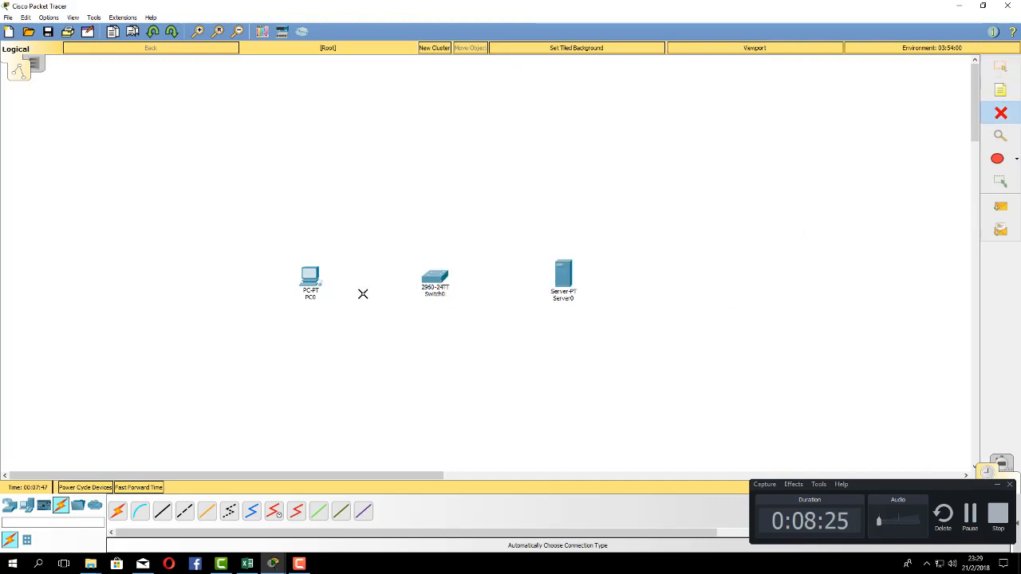
key(Escape)
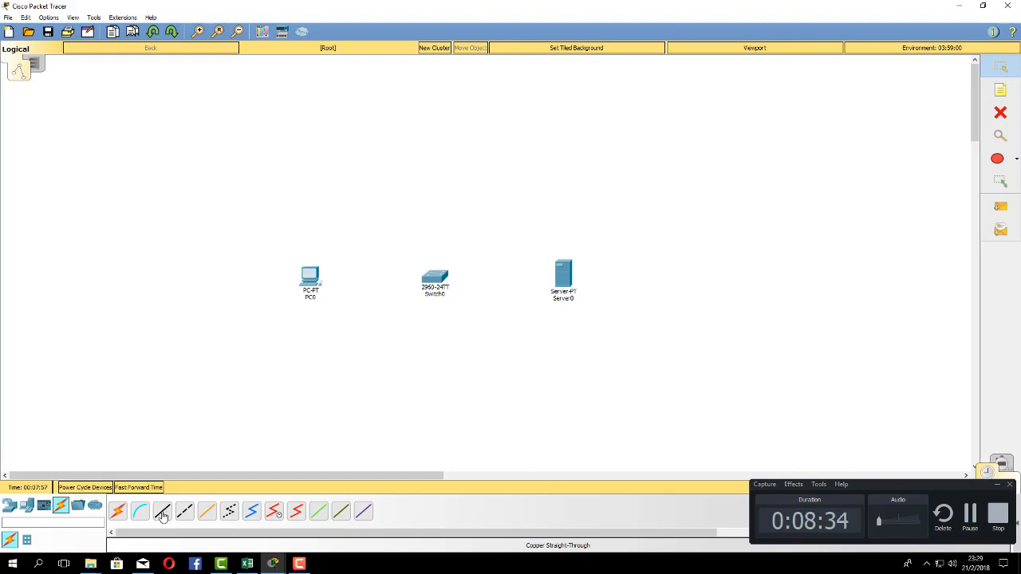
Connect PC0's FastEthernet0 port to Switch0's FastEthernet0/1 port with a Copper Straight-Through cable.
click(997, 485)
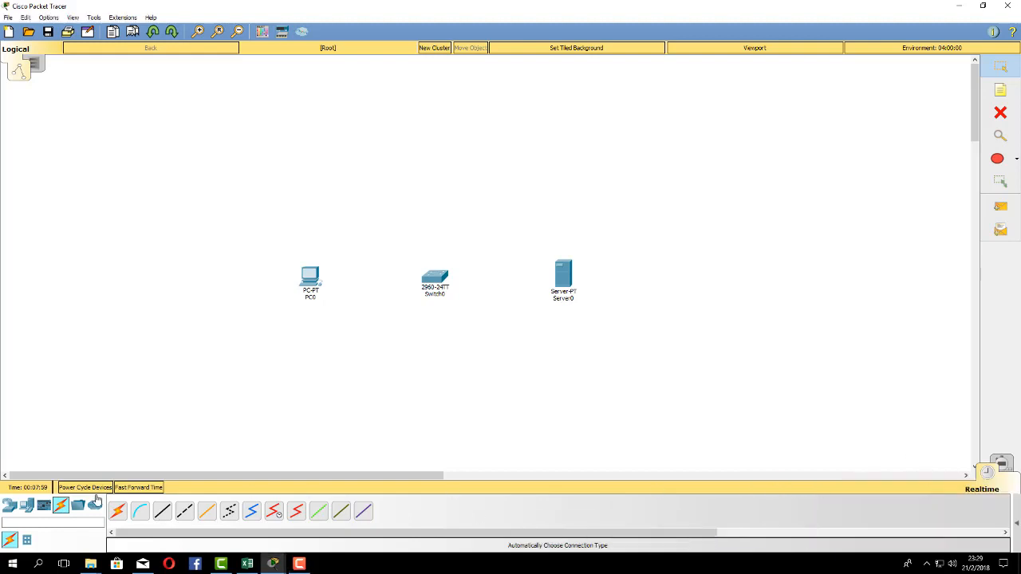
click(161, 515)
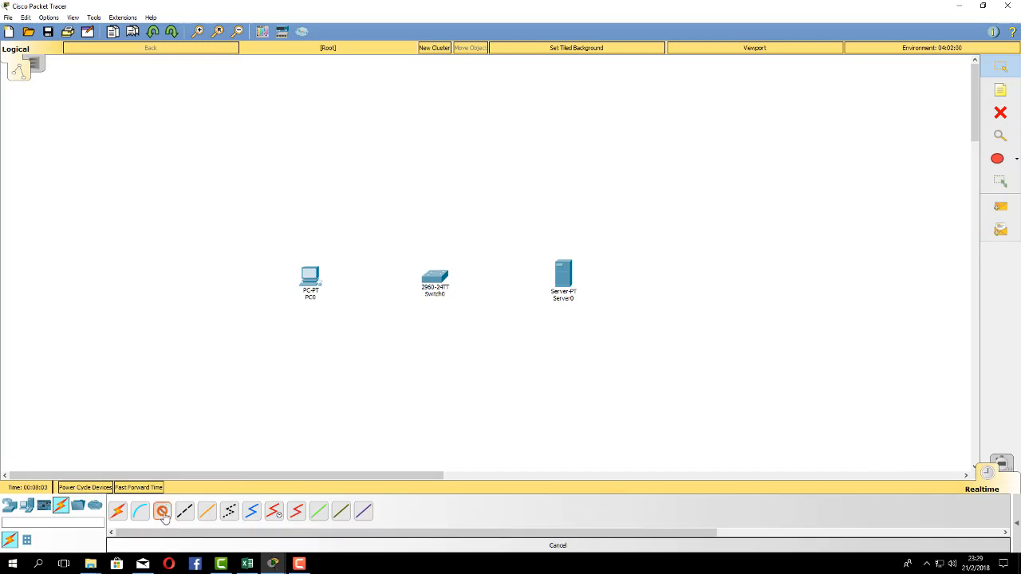
click(313, 276)
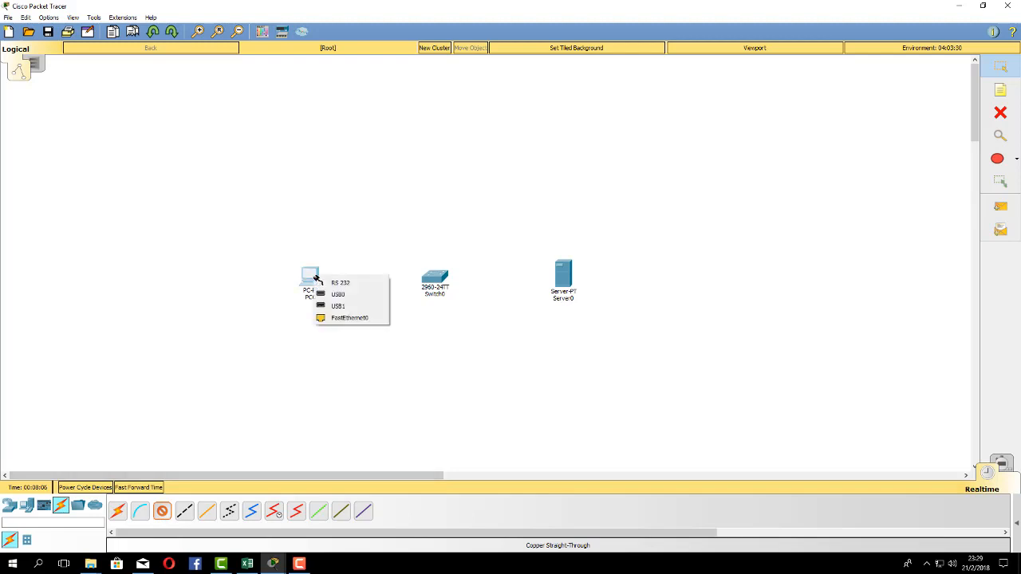
click(349, 318)
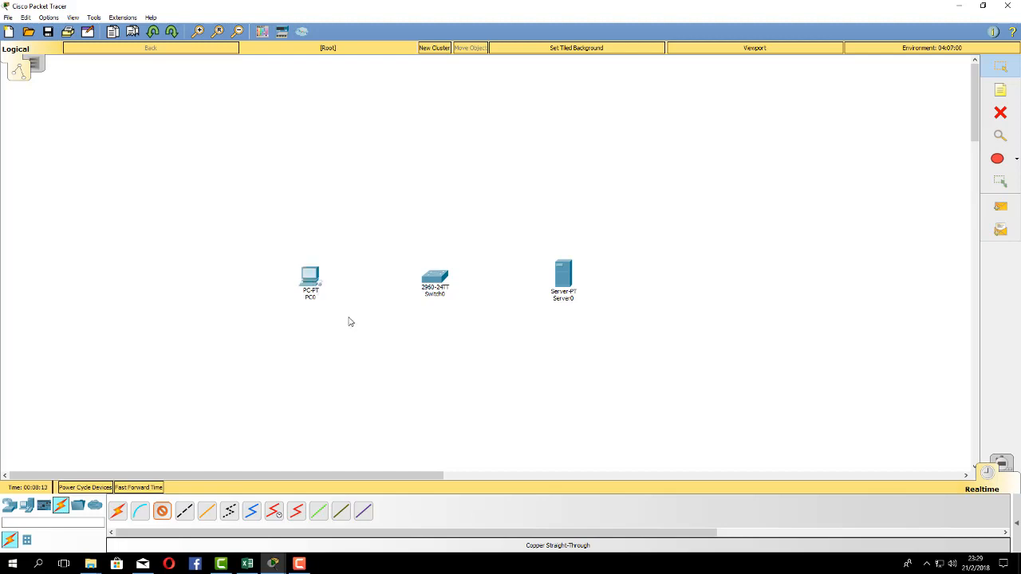
click(429, 280)
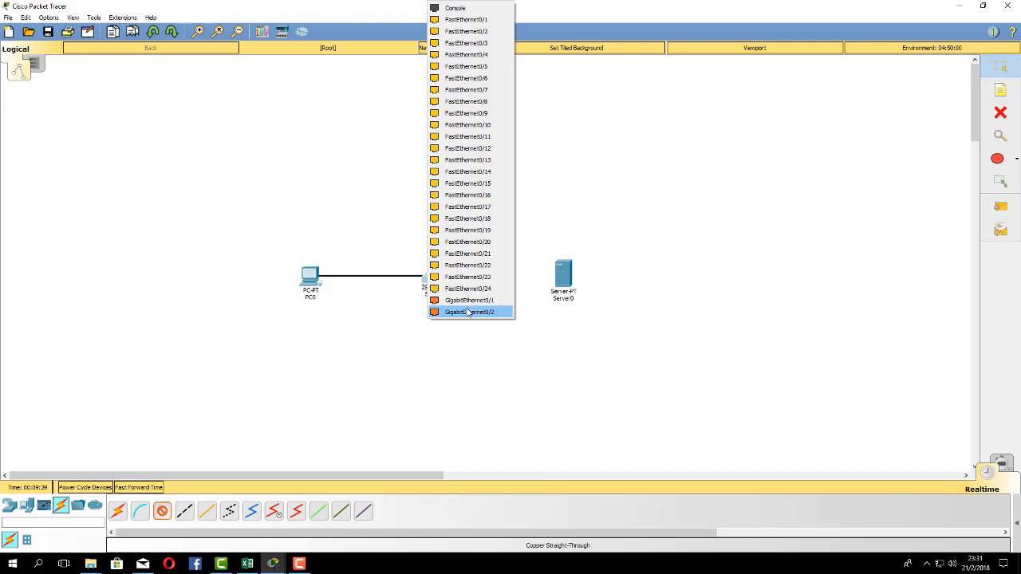
click(407, 358)
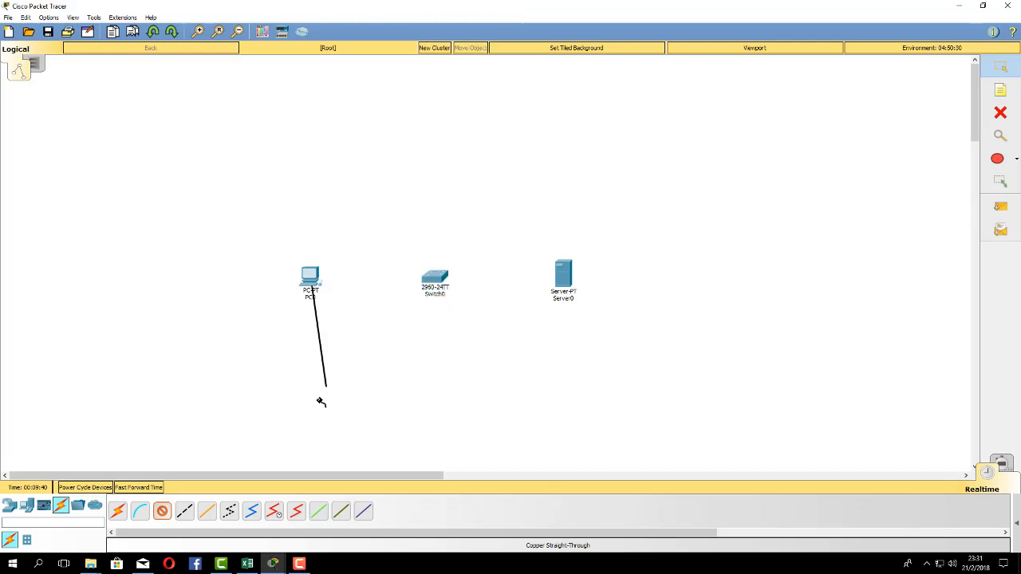
click(432, 275)
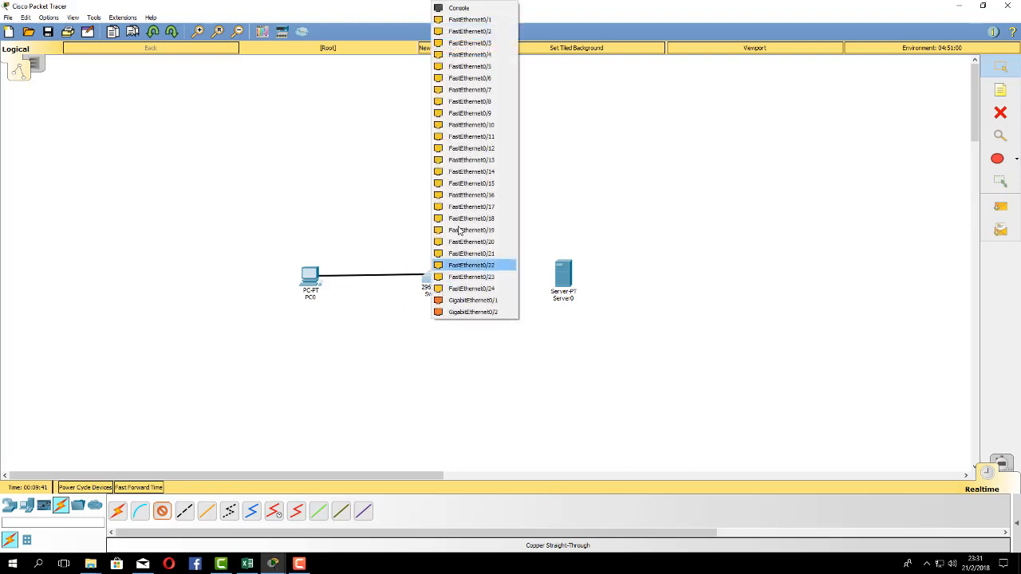
click(495, 22)
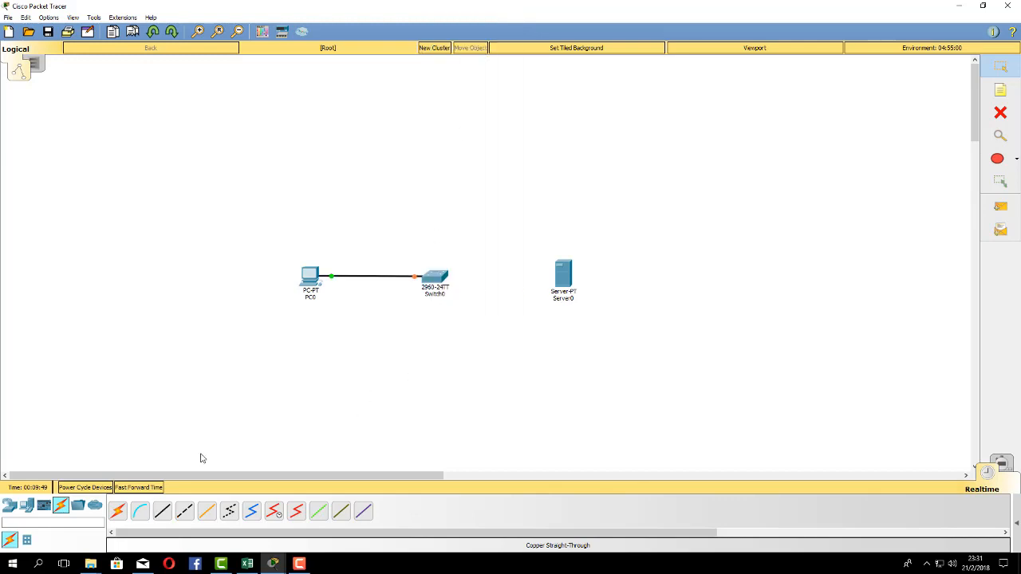
Add a second 2960 switch below Switch0 and move Server0 down level with the new switch.
click(12, 508)
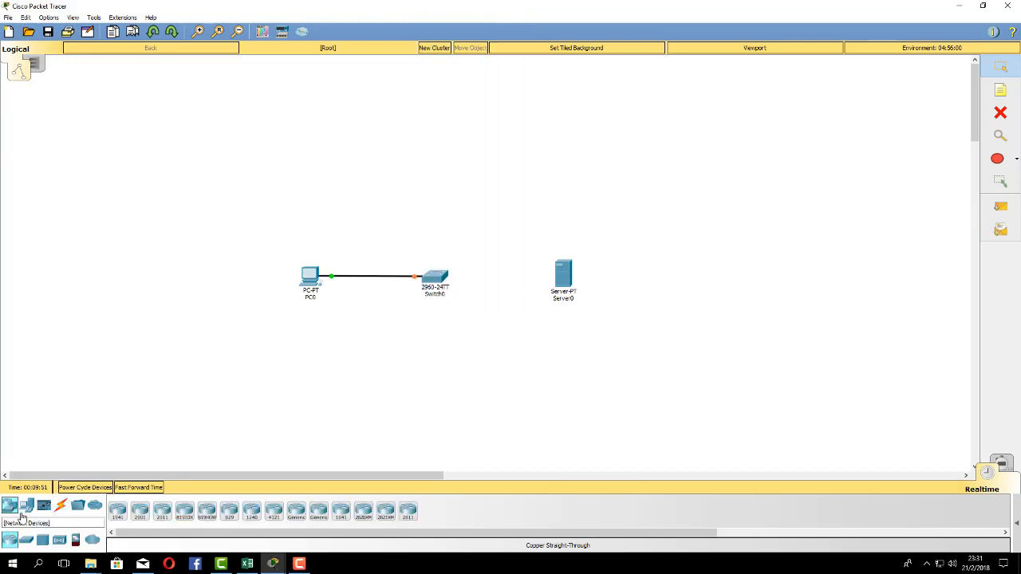
click(26, 540)
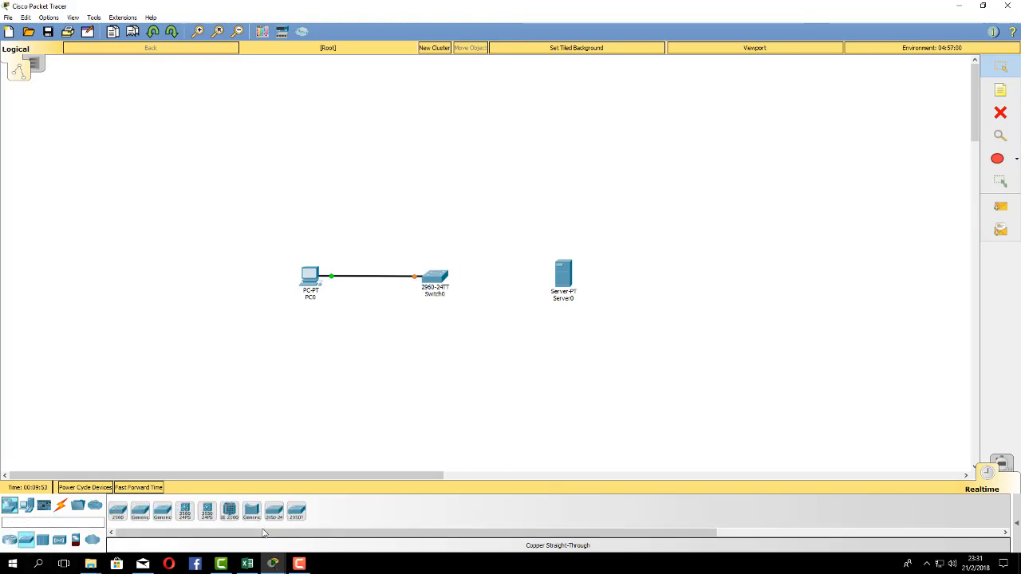
click(117, 511)
click(435, 342)
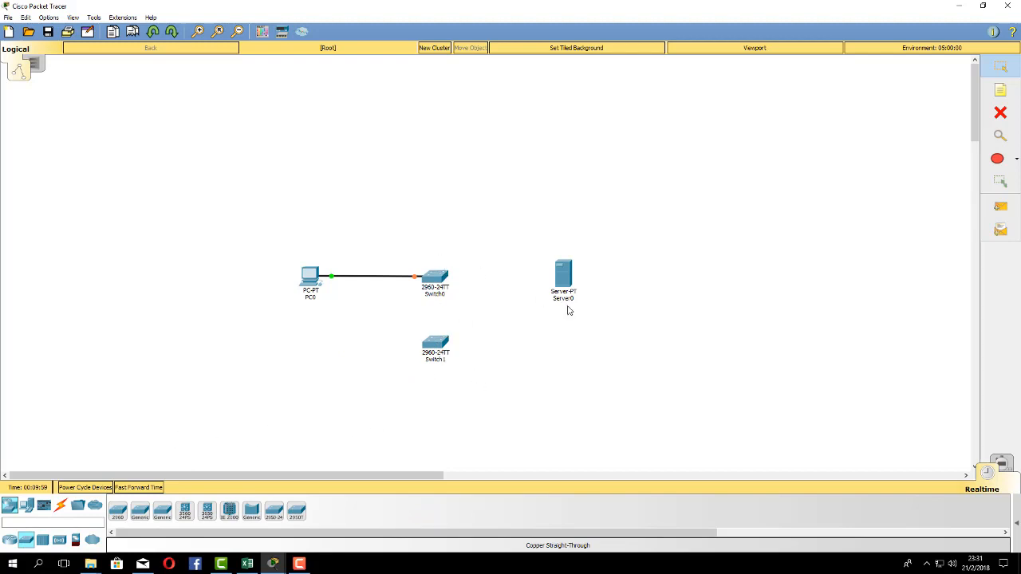
drag(569, 278, 587, 343)
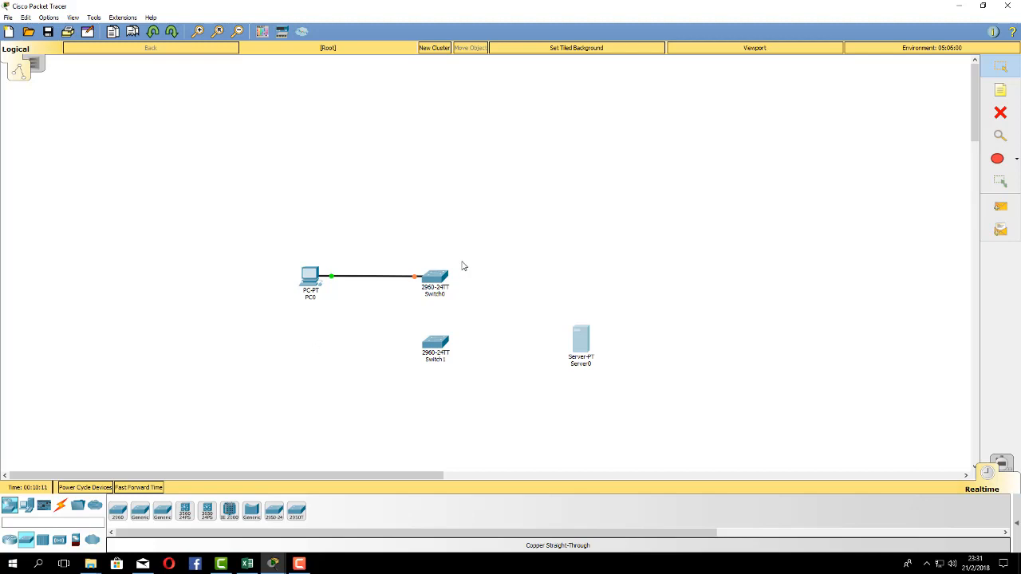
Examine the ports on Switch0 in an enlarged view of its physical device.
click(445, 279)
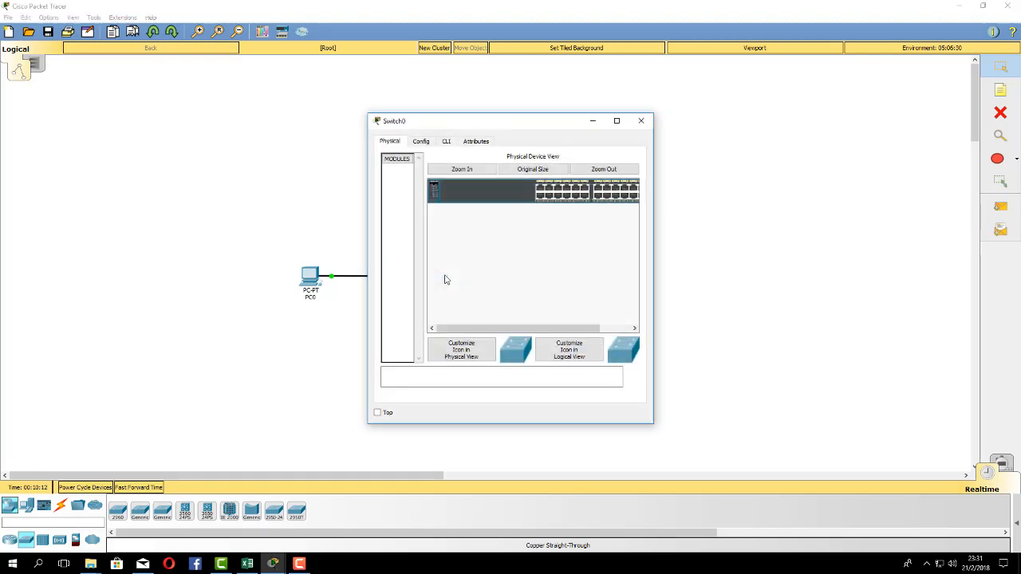
click(616, 120)
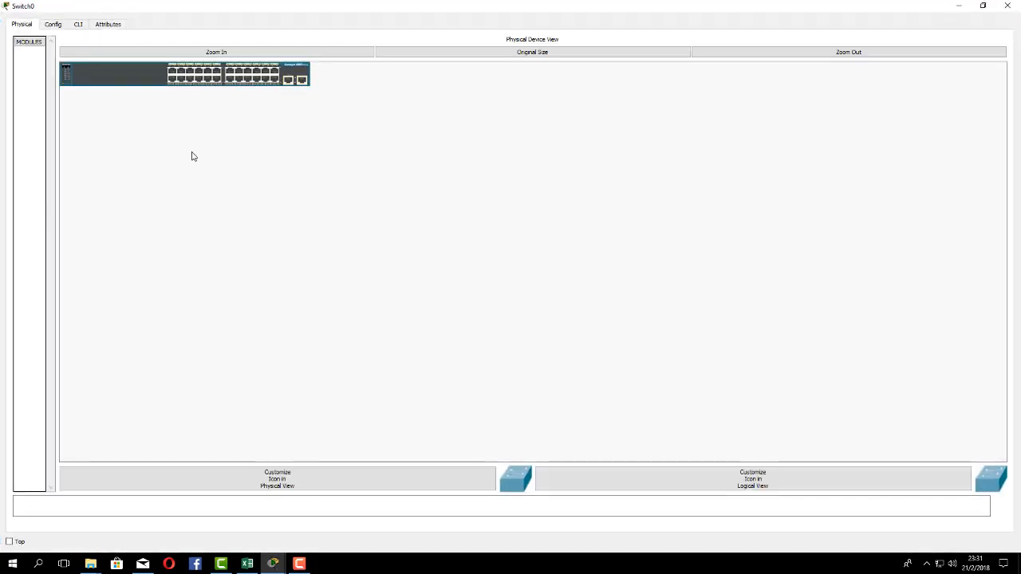
click(182, 51)
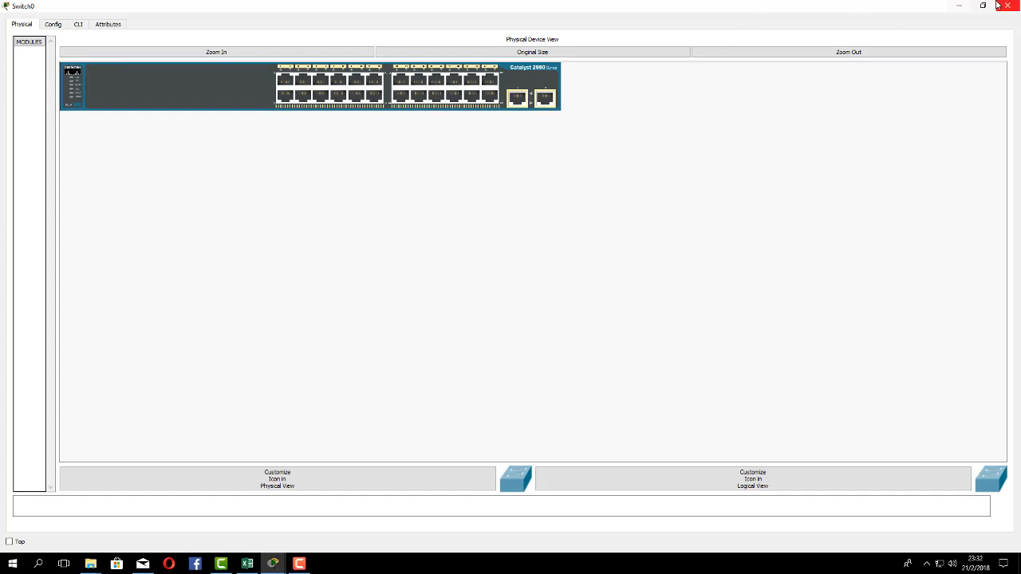
click(1003, 6)
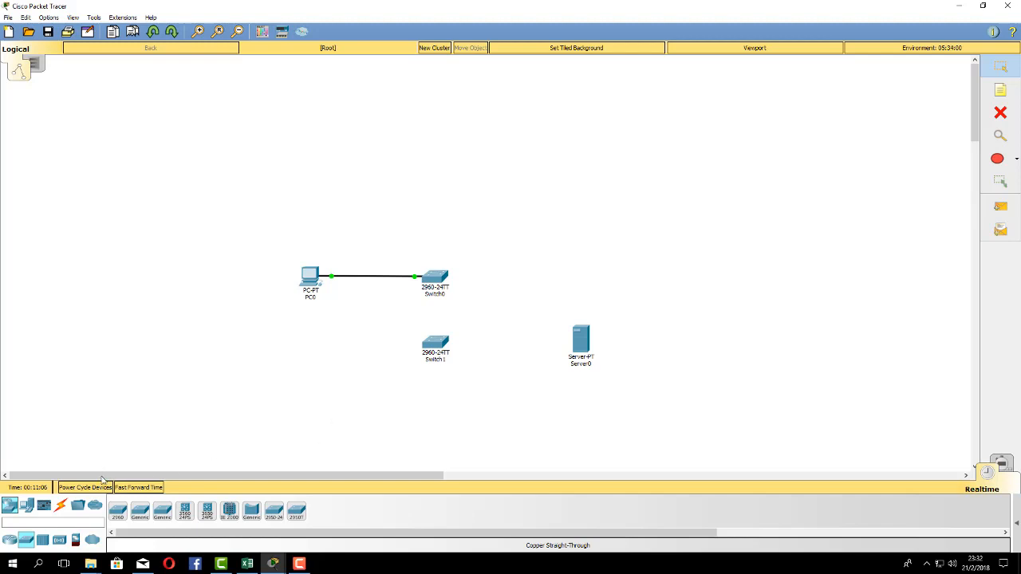
Connect Switch0's GigabitEthernet0/1 port to Switch1's GigabitEthernet0/1 port with a Copper Cross-Over cable and nudge Switch1 slightly down.
click(67, 508)
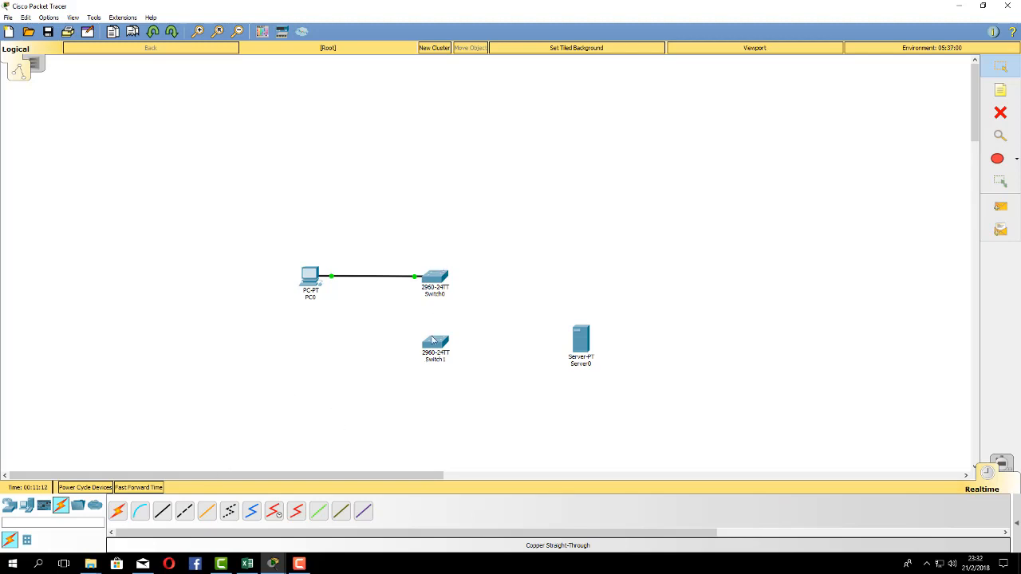
click(183, 514)
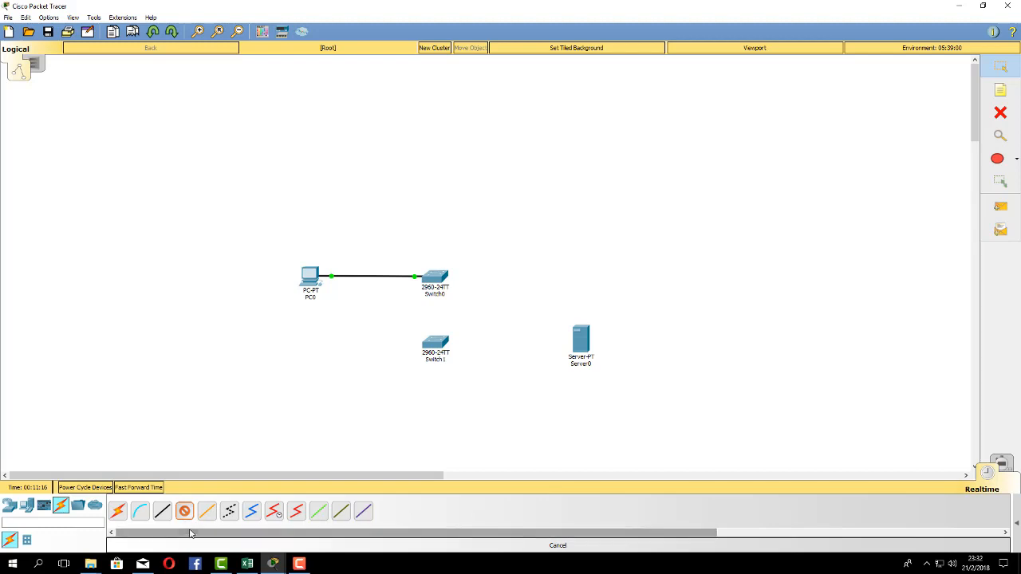
click(162, 512)
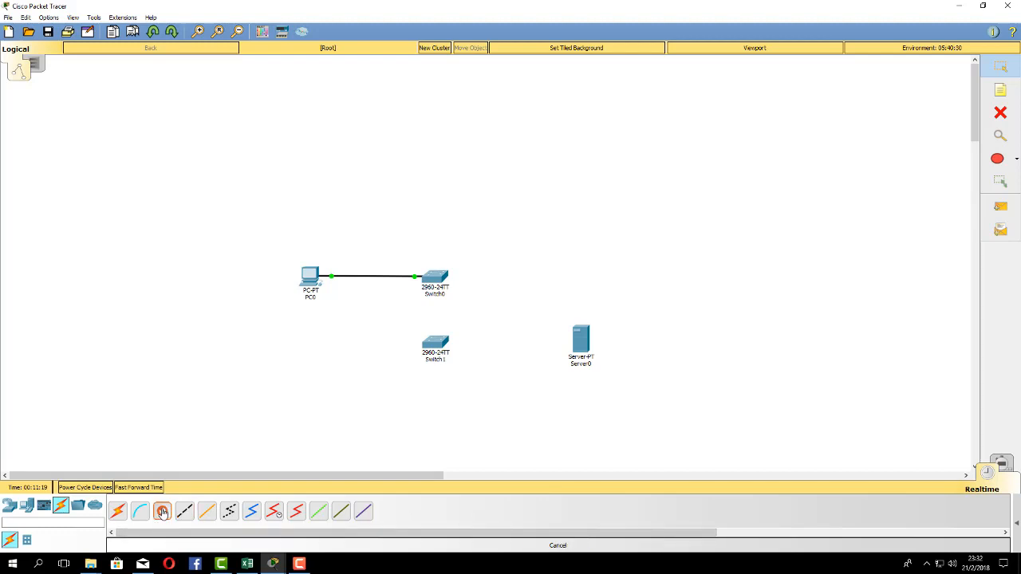
click(118, 515)
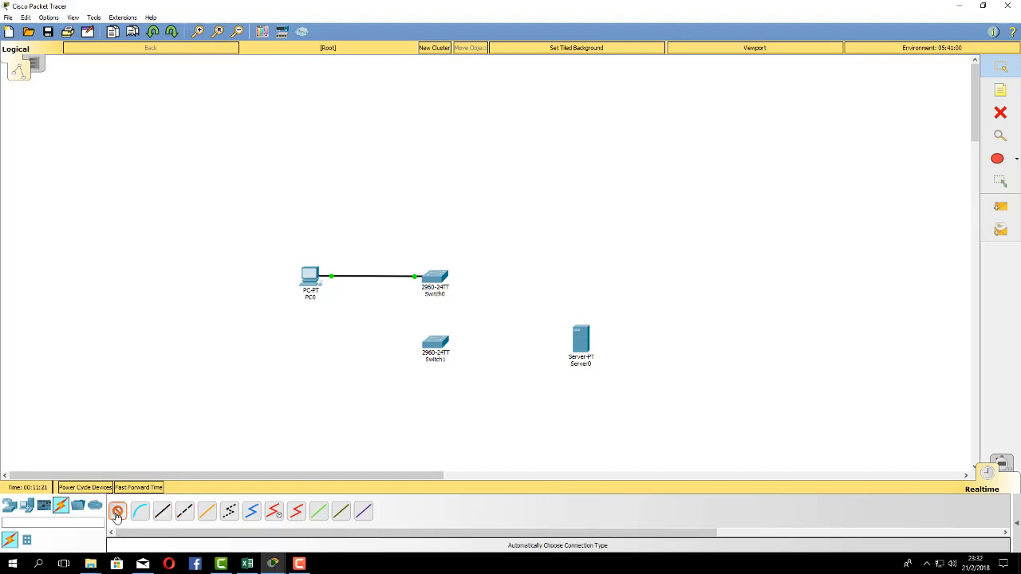
click(185, 513)
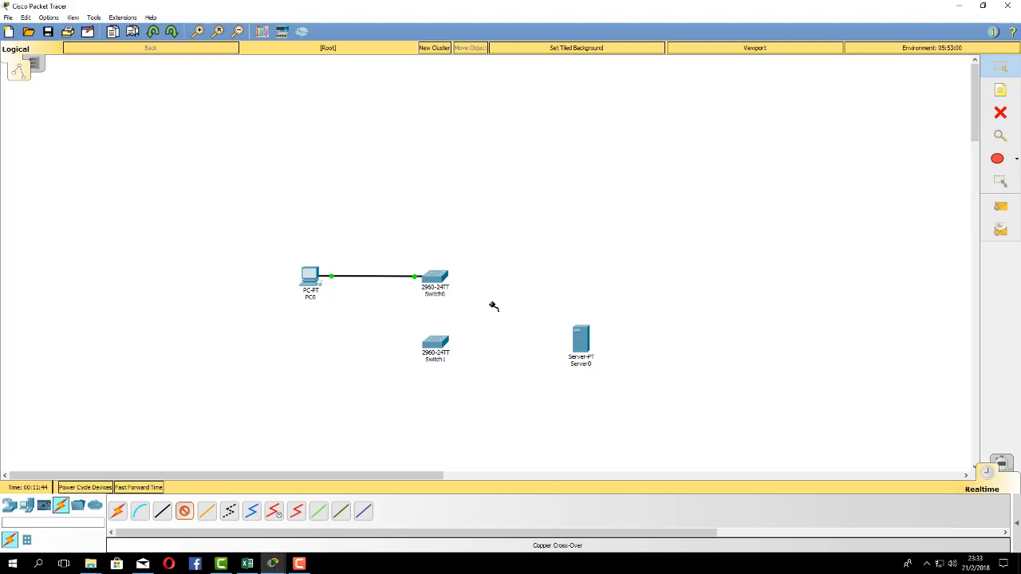
click(435, 279)
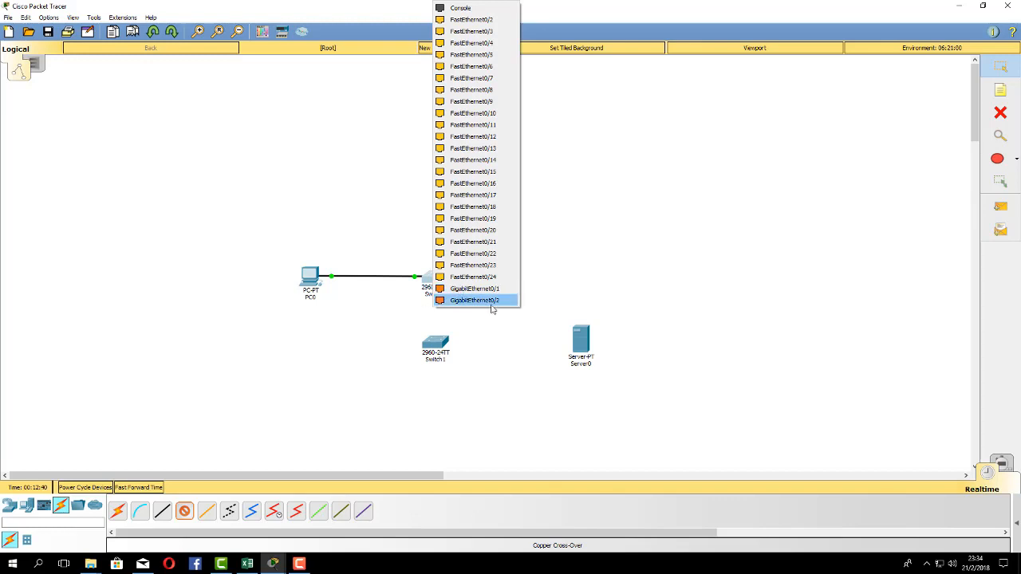
click(494, 295)
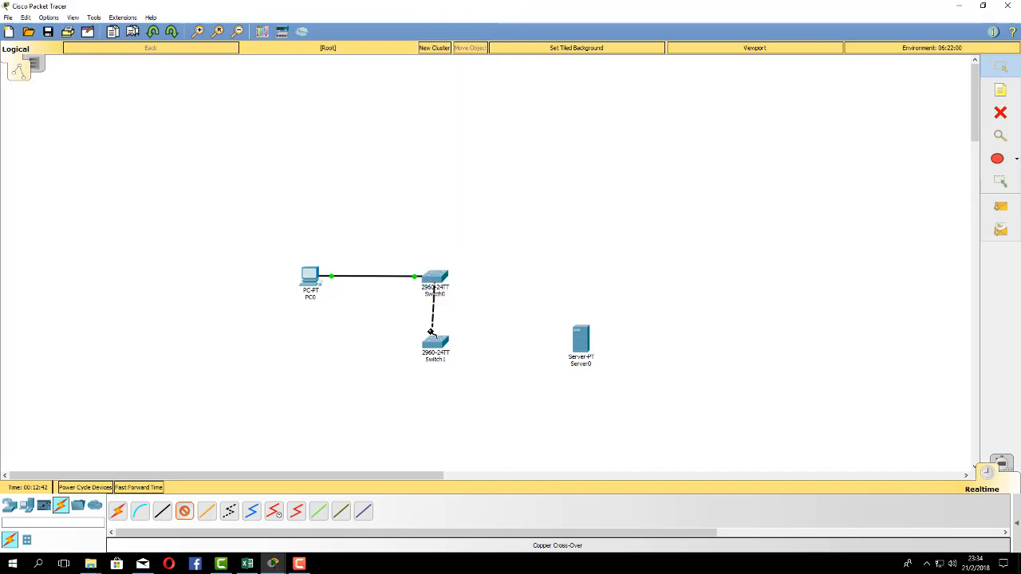
click(437, 345)
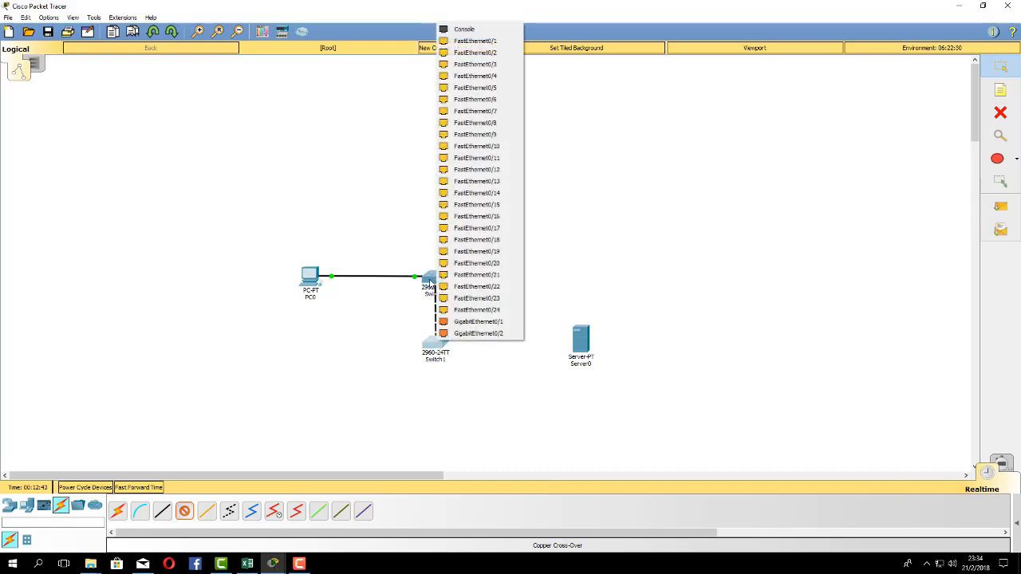
click(469, 322)
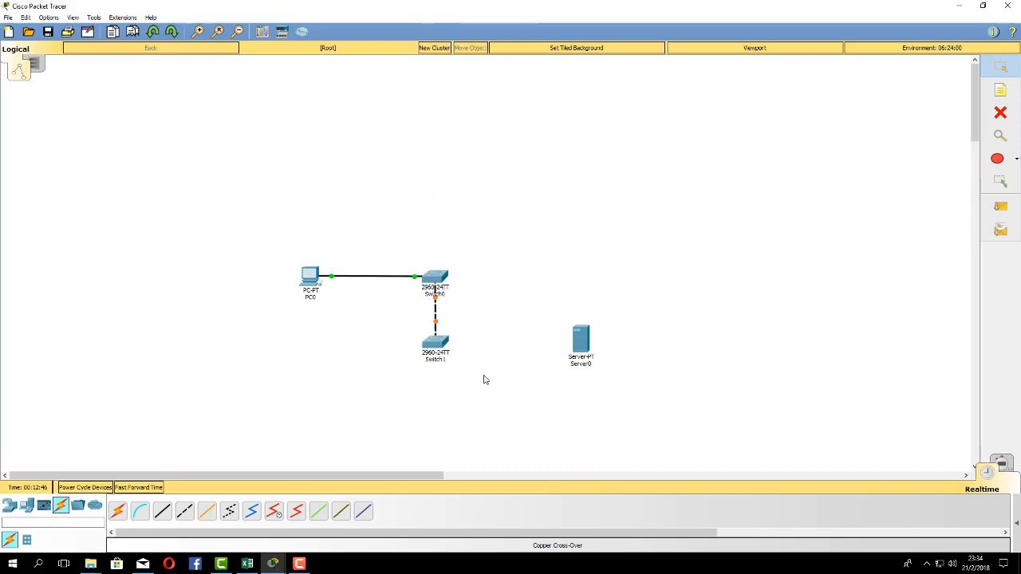
mouse_move(433, 354)
mouse_down()
mouse_move(467, 366)
mouse_move(372, 355)
mouse_move(431, 351)
mouse_up()
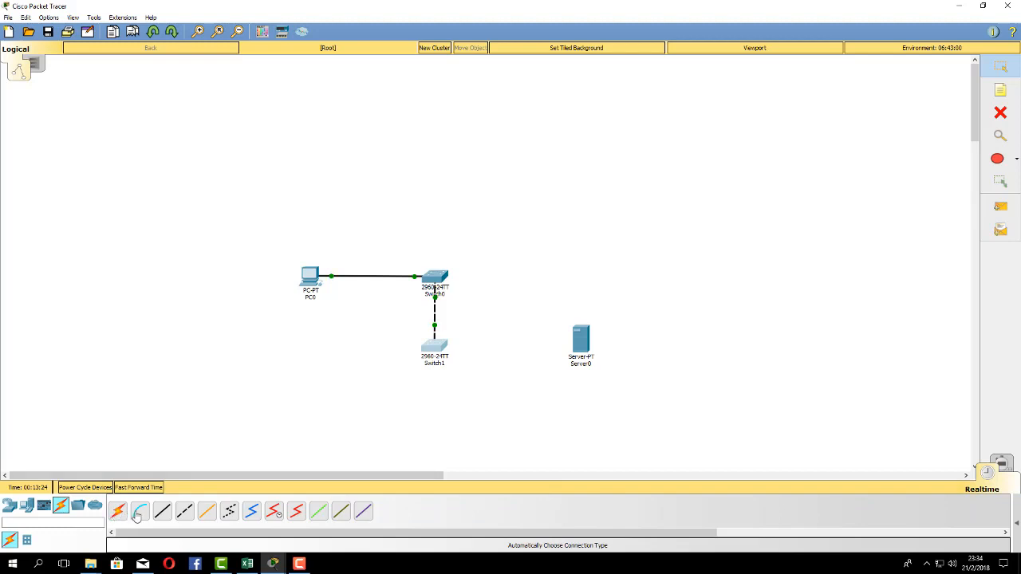
Connect Switch1's FastEthernet0/1 port to Server0's FastEthernet0 port with a Copper Straight-Through cable and move Server0 directly below PC0.
click(160, 517)
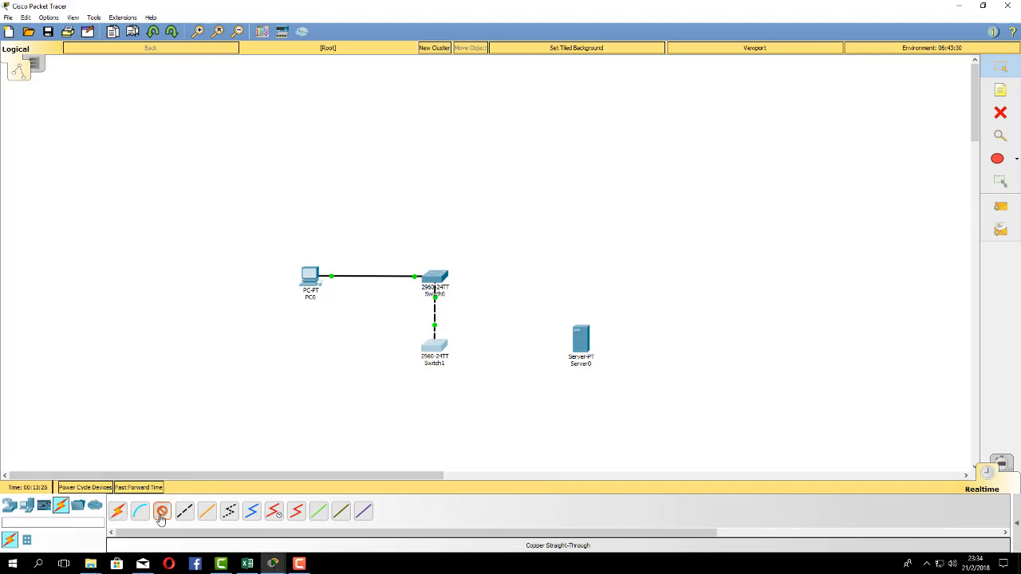
click(432, 352)
click(449, 411)
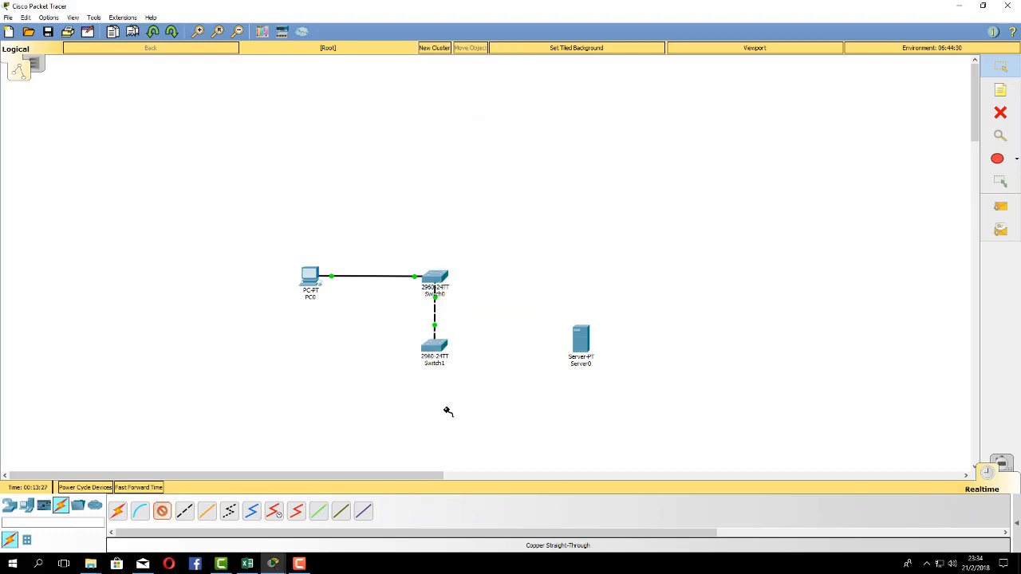
click(439, 354)
click(499, 56)
click(582, 347)
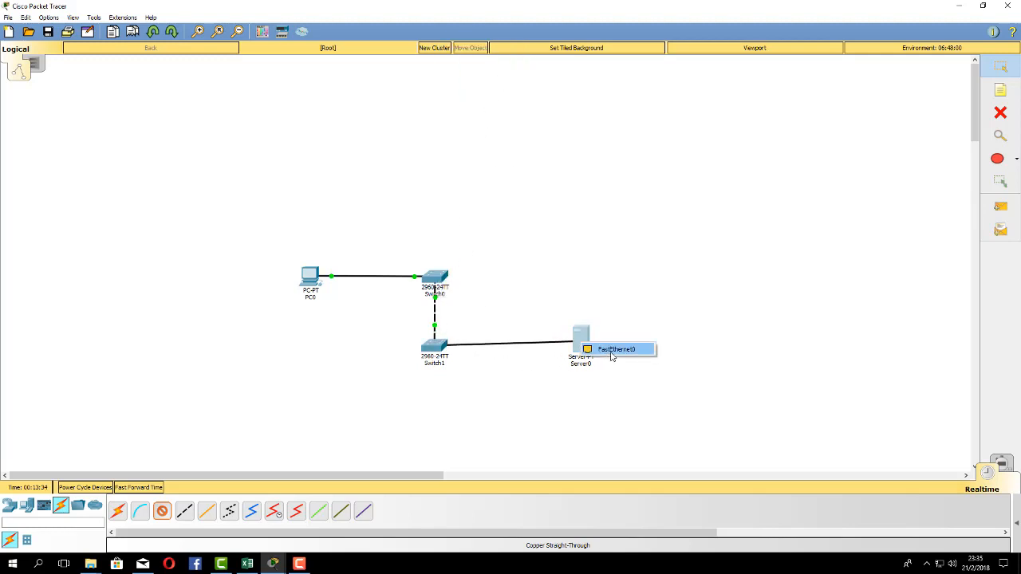
click(612, 349)
drag(587, 345, 316, 350)
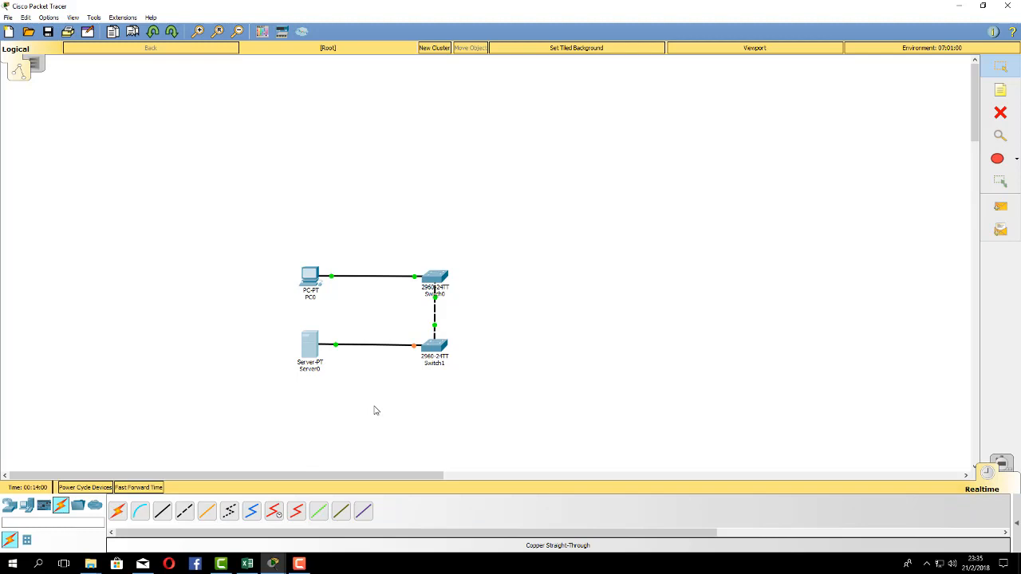
Check the port and link summaries of Switch0 and Switch1.
click(443, 282)
click(640, 120)
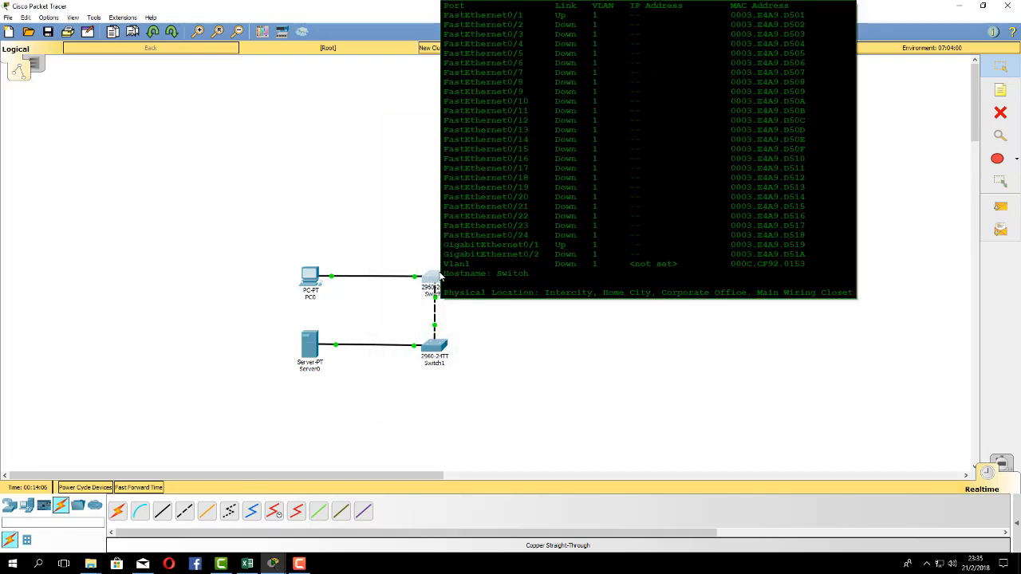
mouse_move(433, 354)
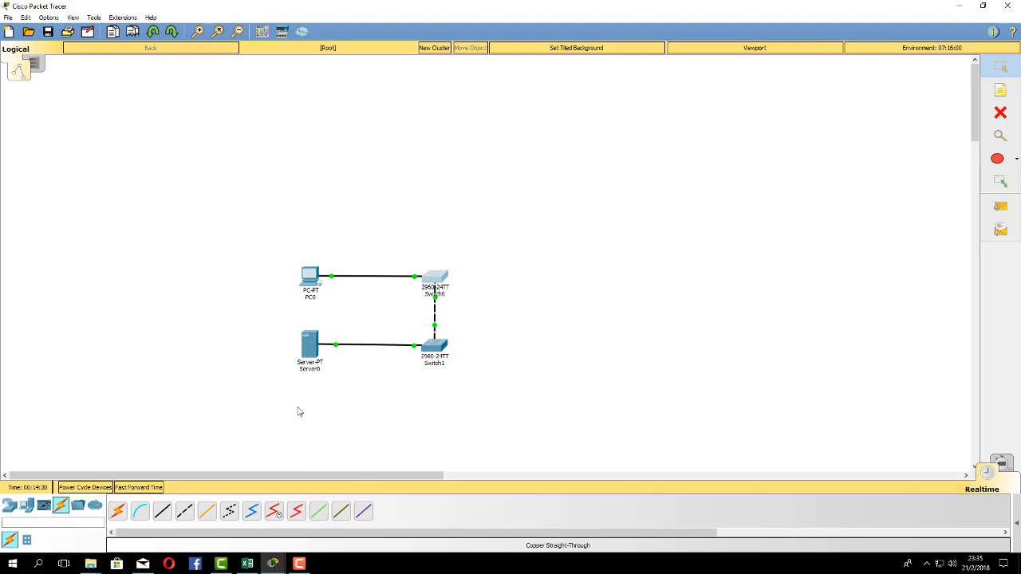
Move PC0 to the other side of Switch0, level with it, and show the available switch models.
drag(304, 278, 659, 83)
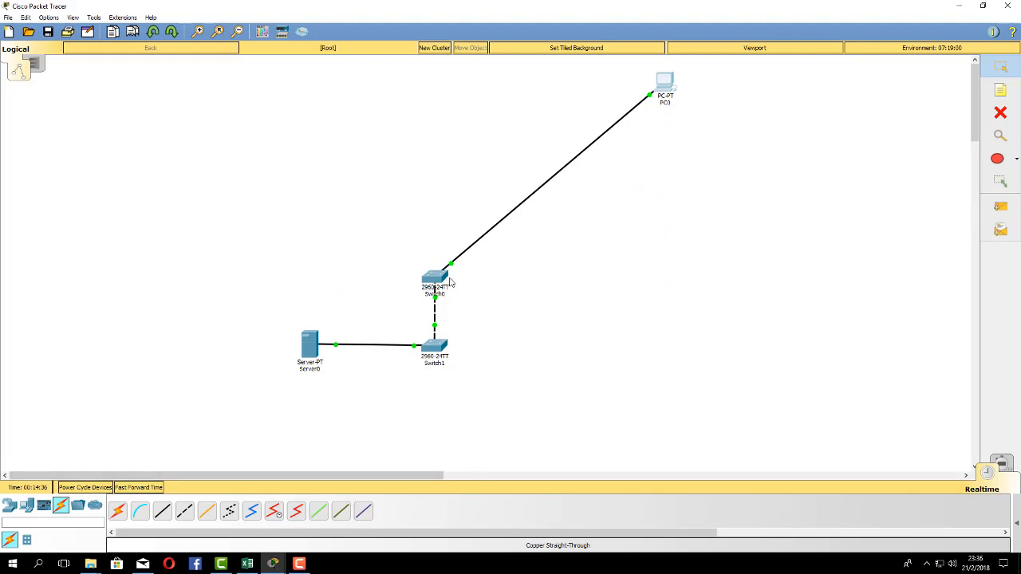
mouse_move(441, 279)
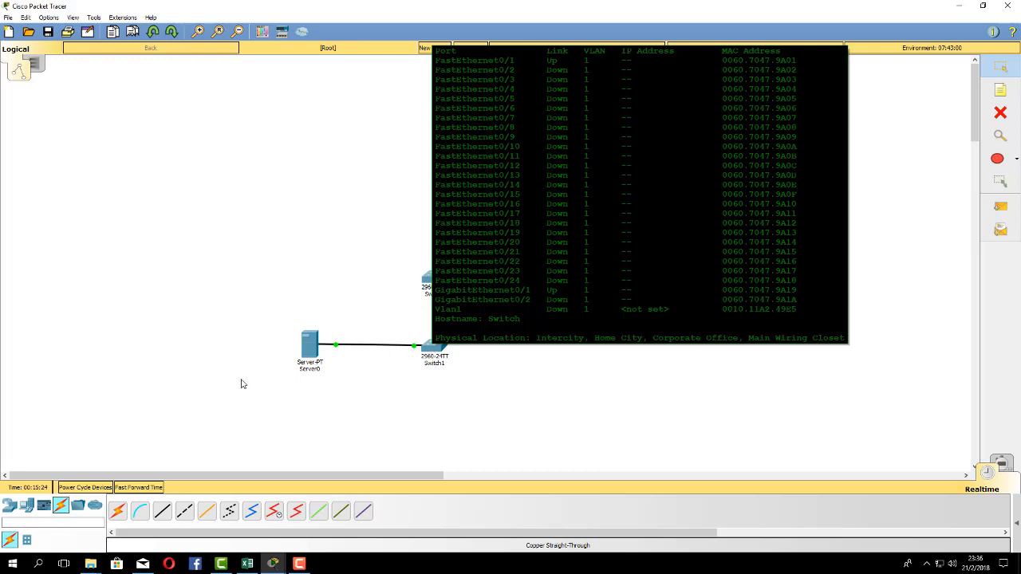
click(10, 506)
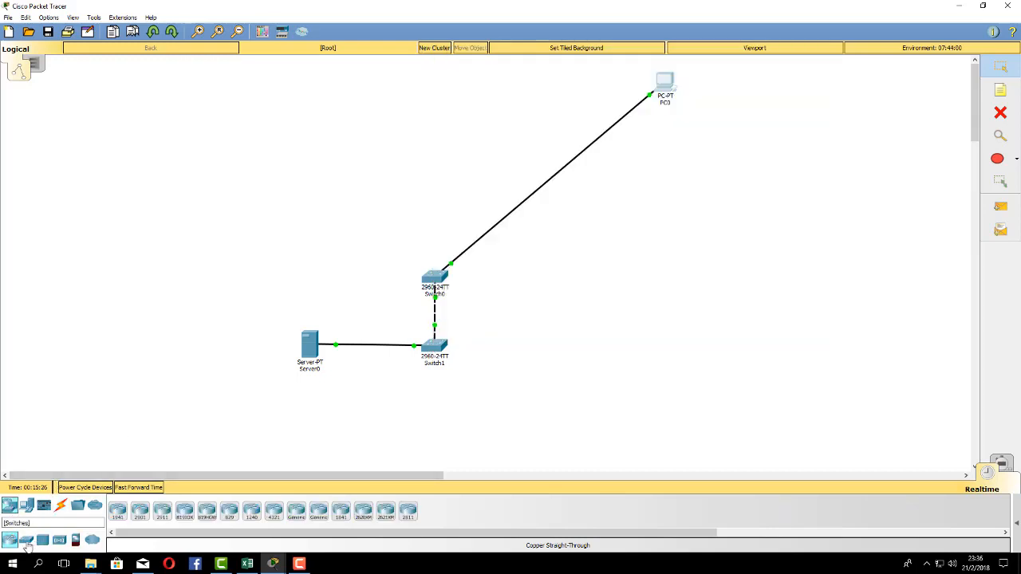
click(26, 541)
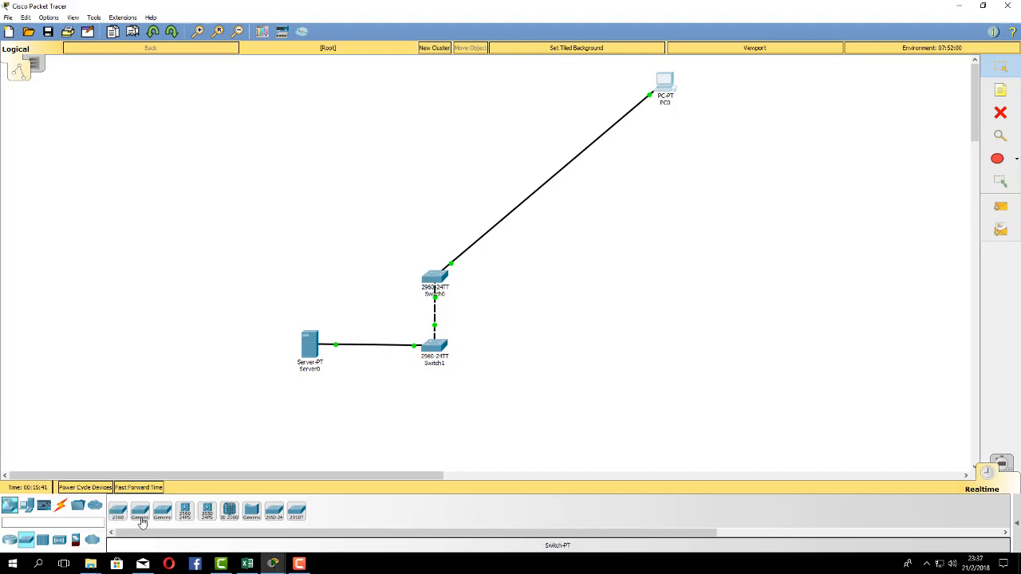
drag(665, 83, 530, 276)
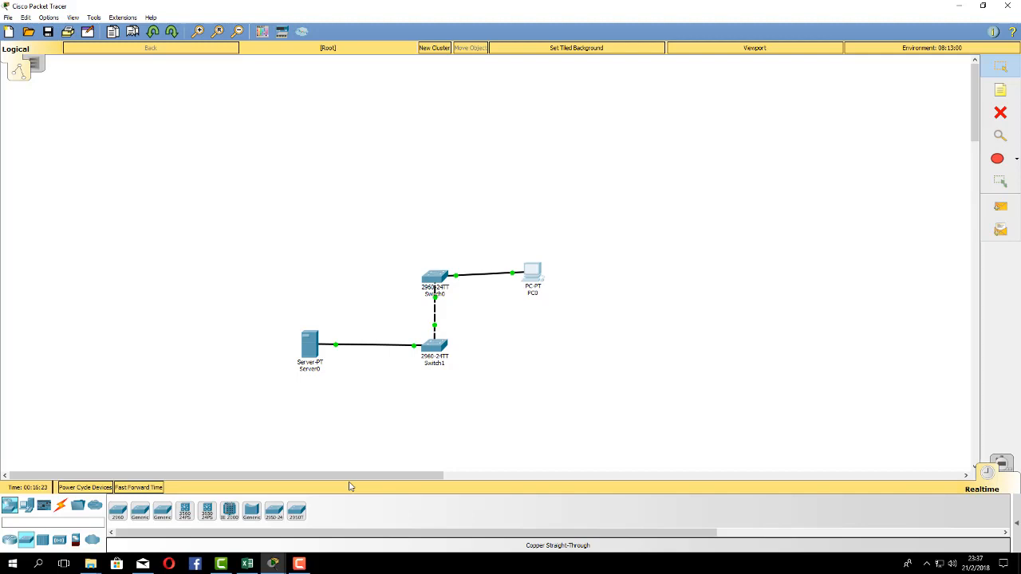
Give Server0 the static IP address 192.168.1.1 with subnet mask 255.255.255.0.
click(295, 343)
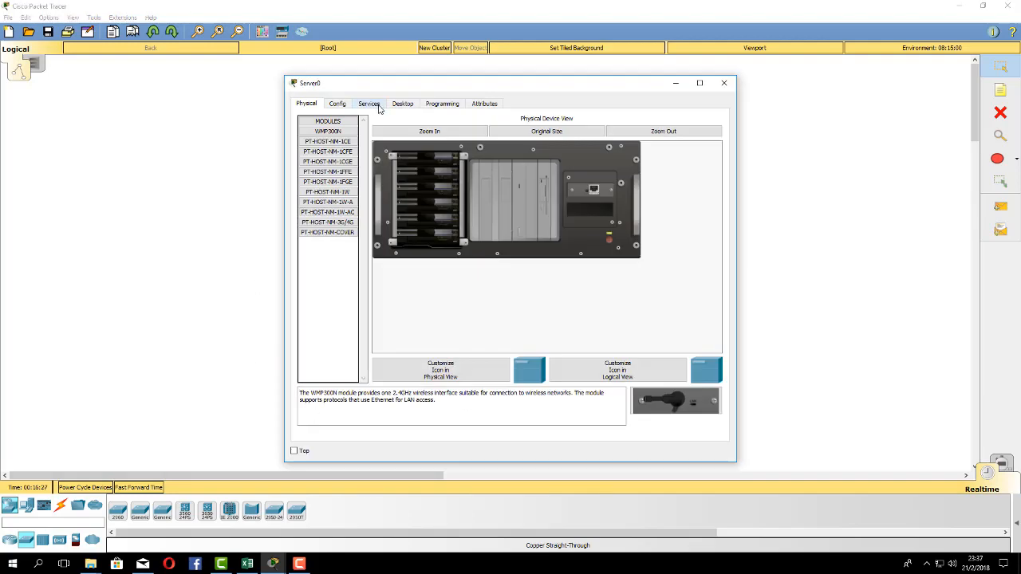
click(404, 104)
click(336, 168)
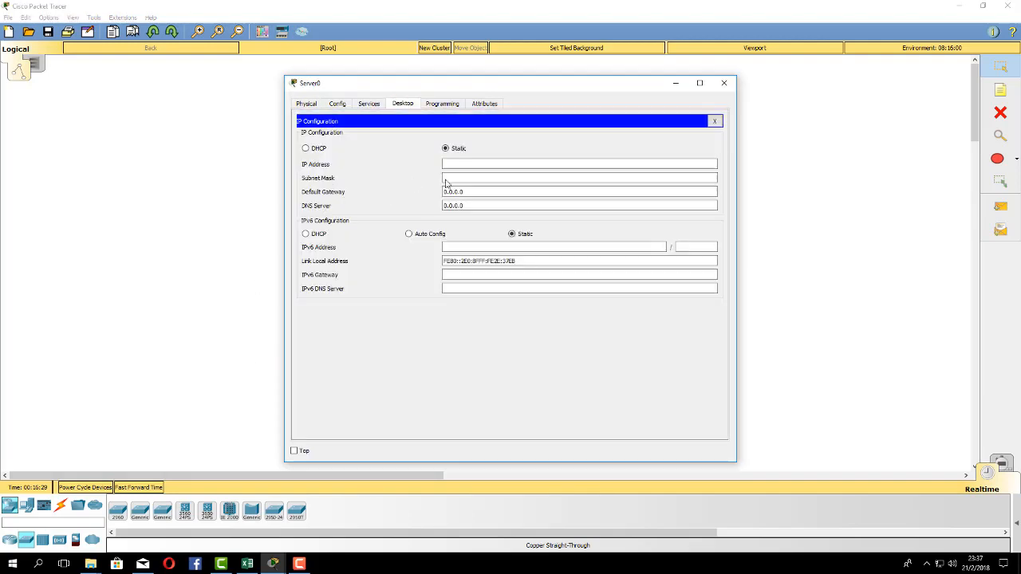
click(480, 163)
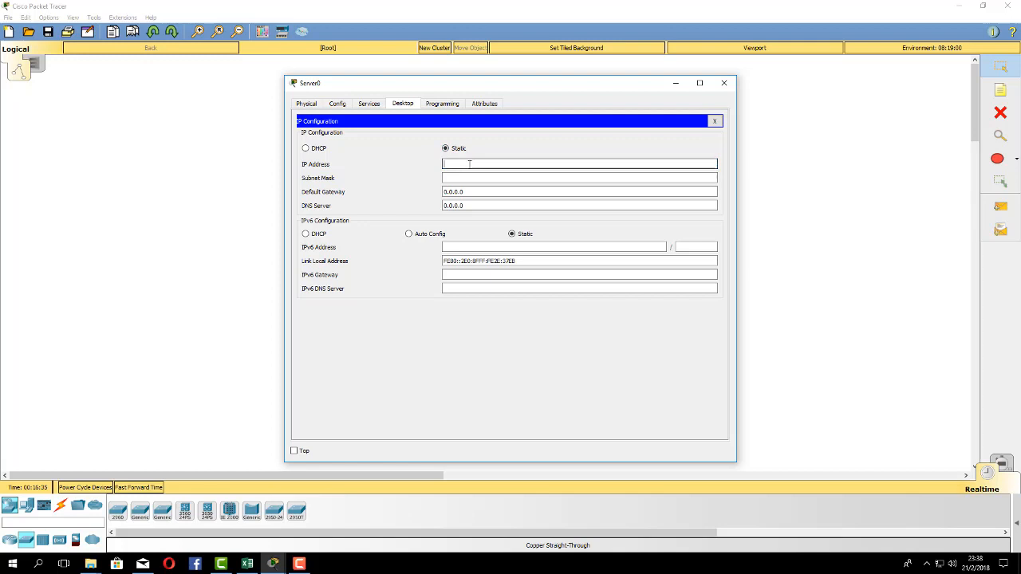
text(192.168.1.1)
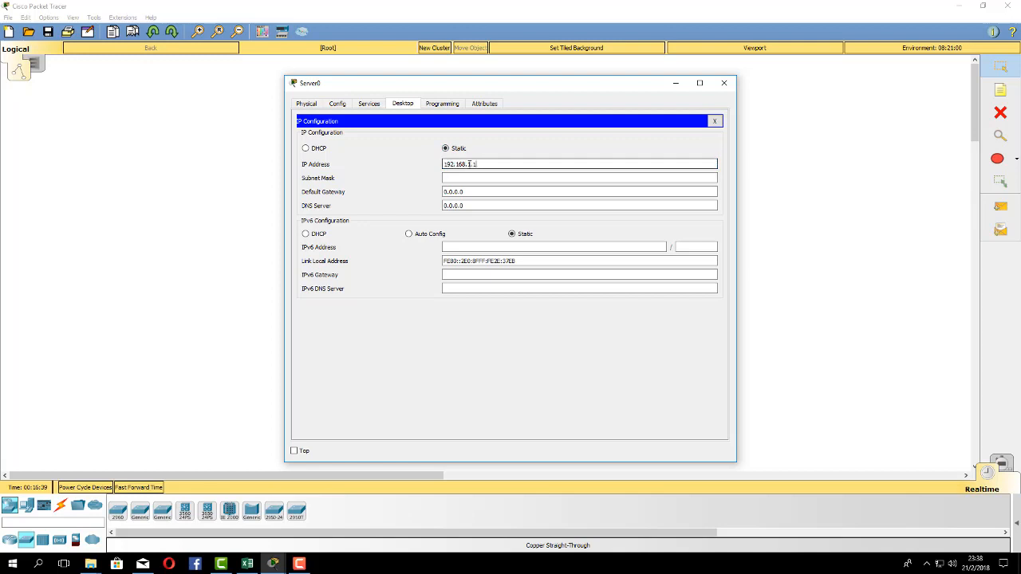
click(527, 188)
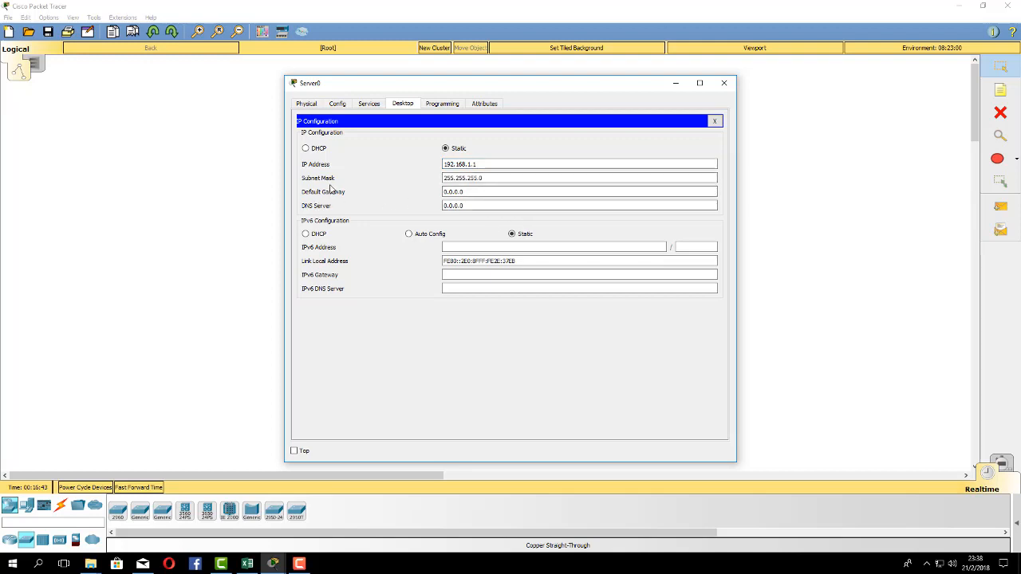
Review Server0's IP address alongside its subnet mask in the IP configuration.
click(484, 177)
drag(494, 178, 437, 182)
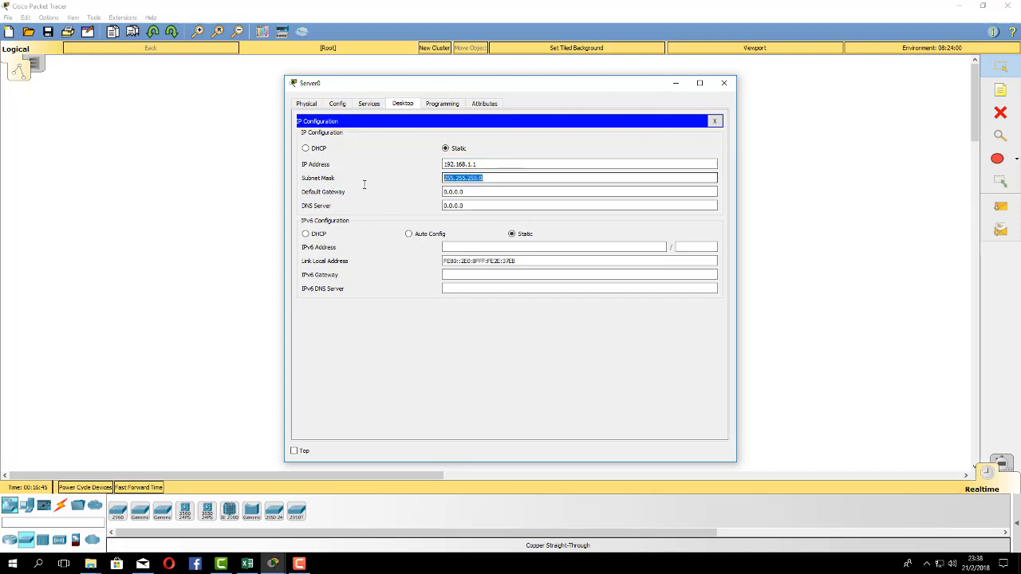
click(444, 164)
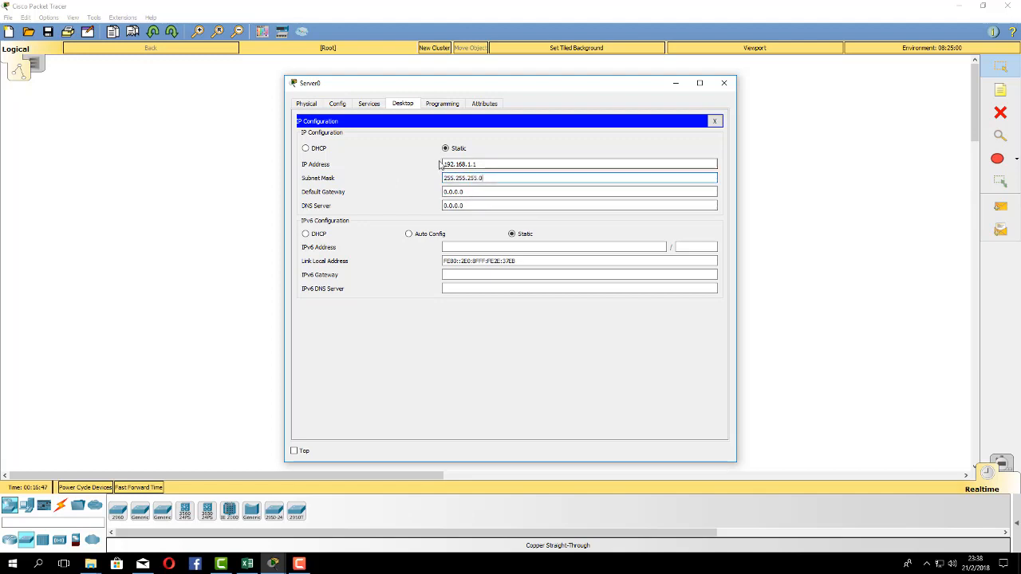
drag(444, 164, 478, 165)
click(495, 180)
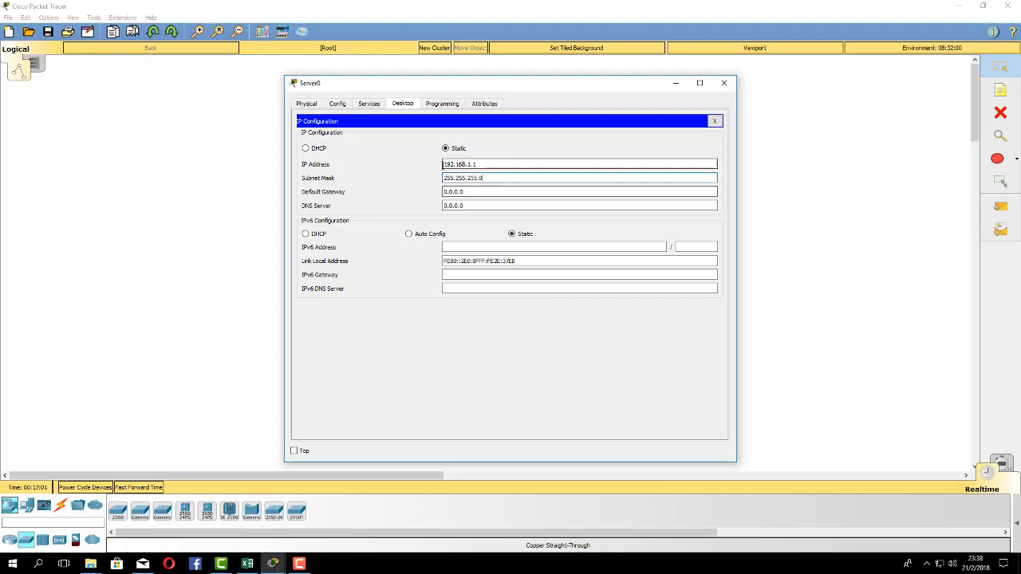
mouse_move(444, 165)
mouse_down()
mouse_move(457, 165)
mouse_move(437, 181)
mouse_up()
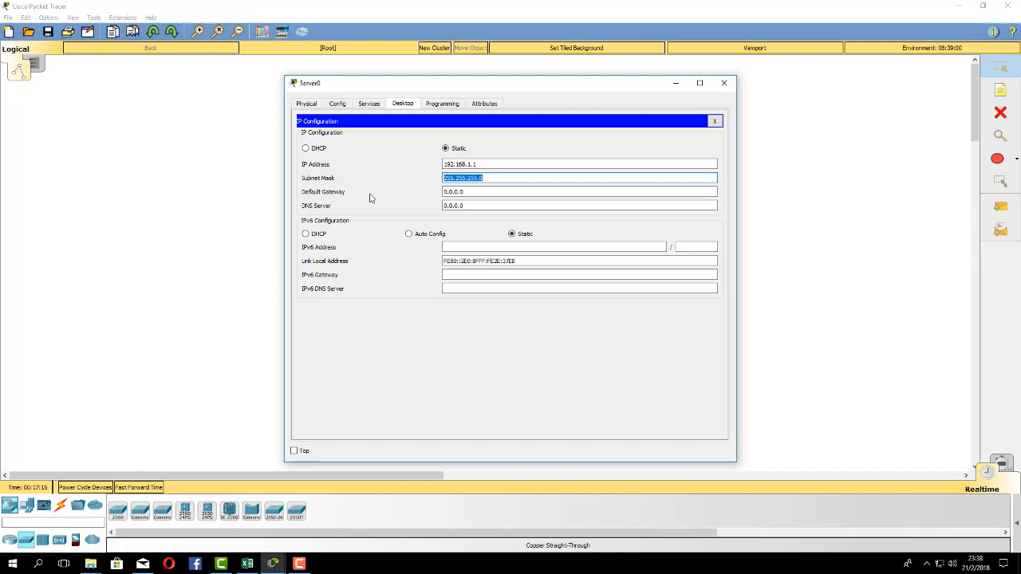
click(482, 178)
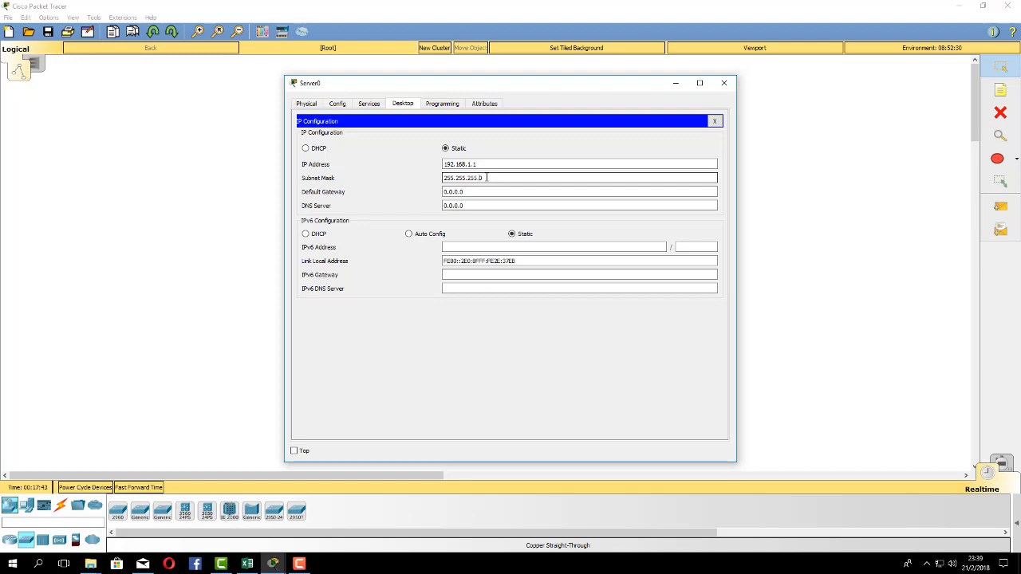
Close Server0's IP configuration and its device window to return to the topology.
click(715, 121)
click(726, 86)
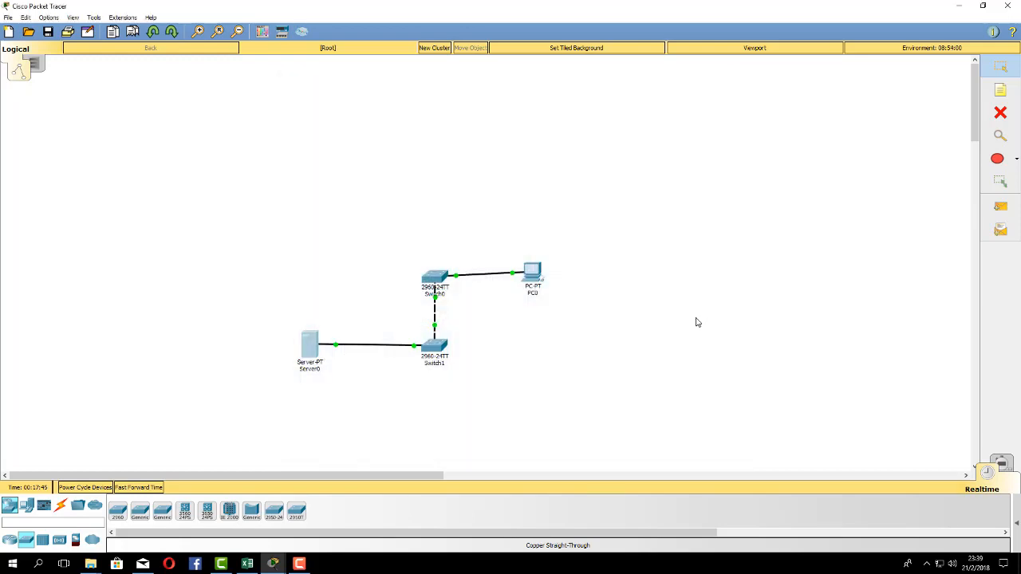
click(531, 272)
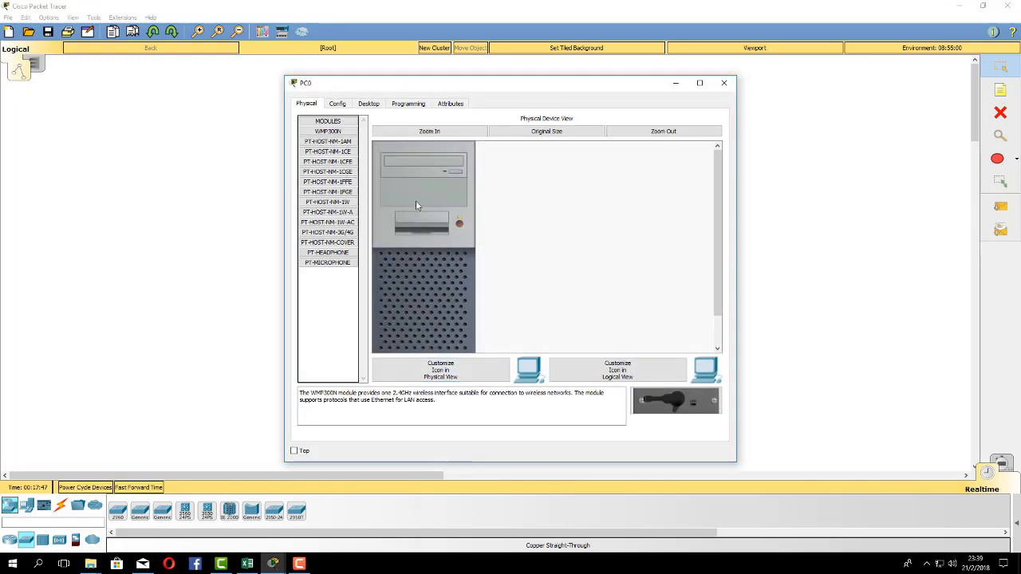
drag(475, 89, 624, 125)
click(875, 119)
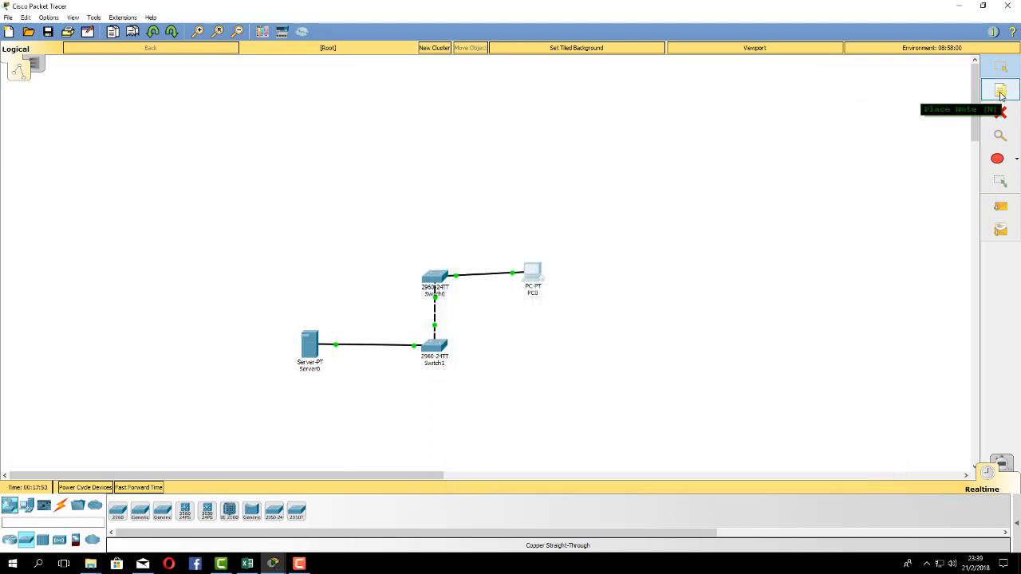
Place a note reading 192.168.1.1 above Server0 and another reading 192.168.1.2 above PC0.
click(1001, 93)
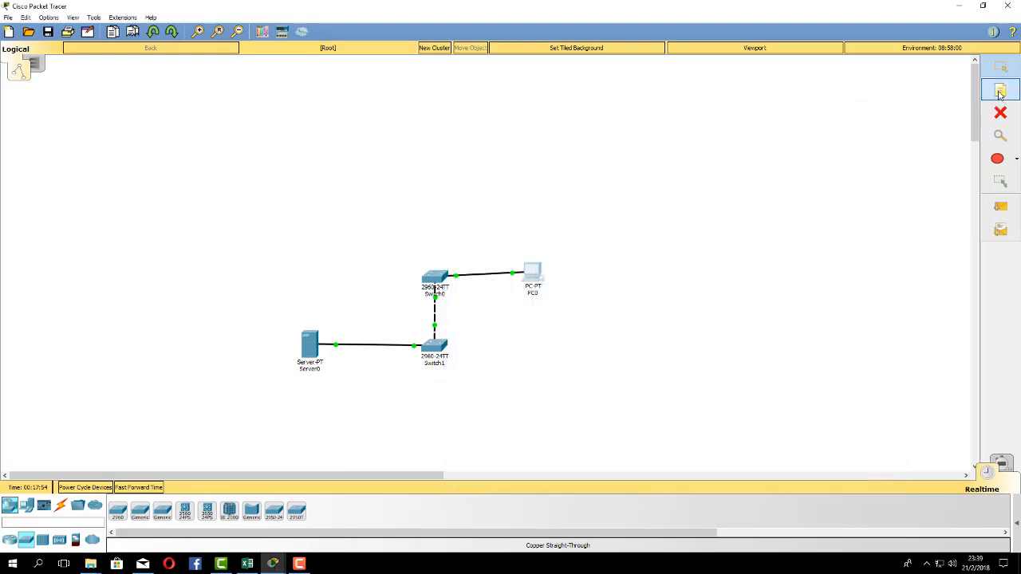
click(283, 315)
text(192.168.1.1)
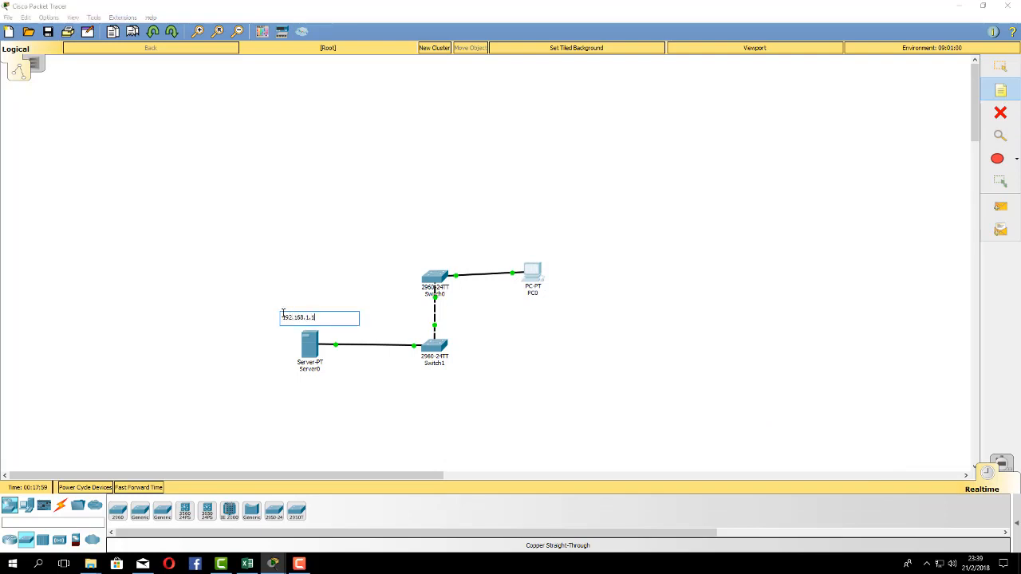
click(519, 239)
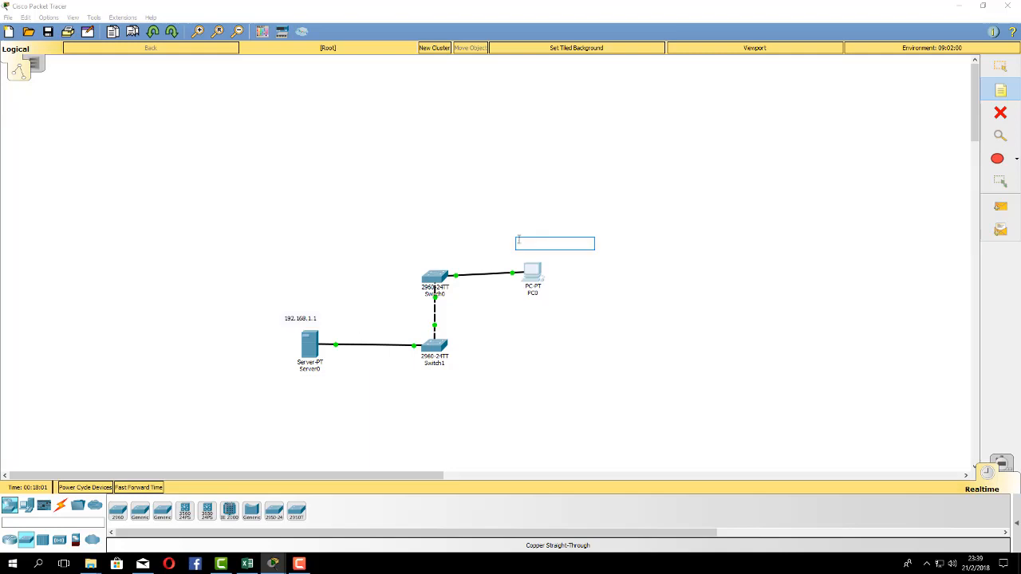
text(192.168.1.2)
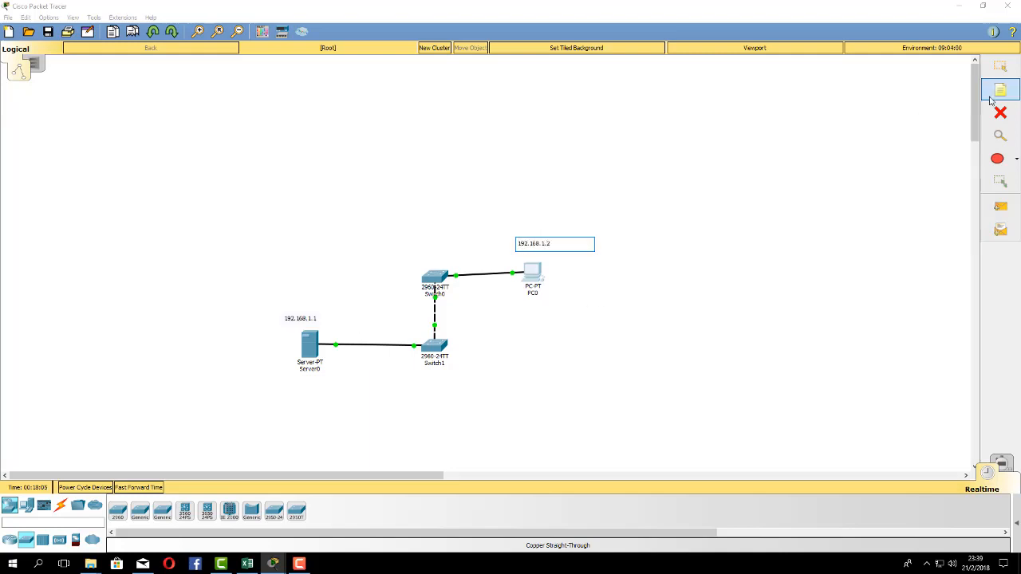
click(1007, 72)
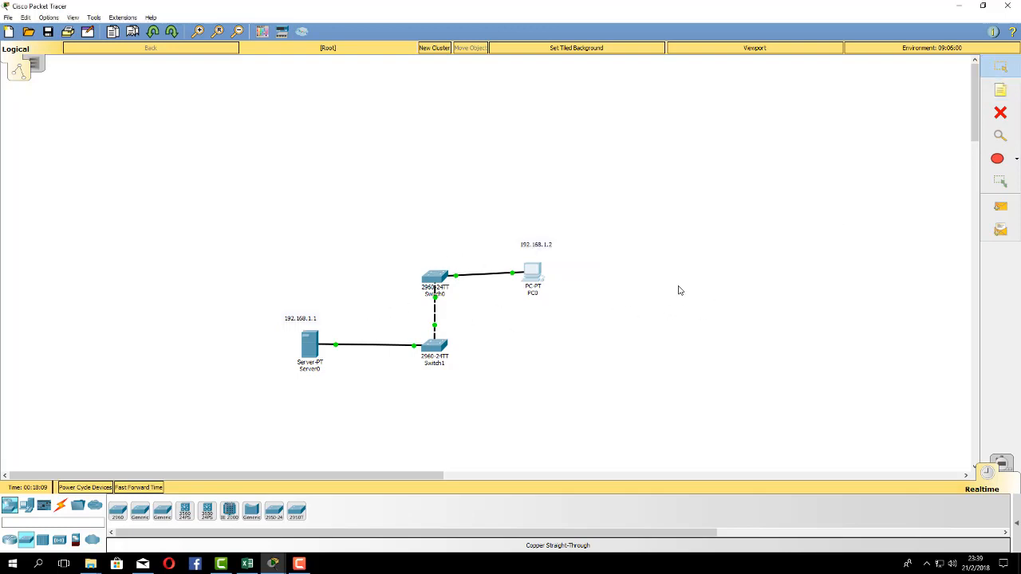
Give PC0 the static IP address 192.168.1.2 with subnet mask 255.255.255.0 and move its window clear of the topology.
click(540, 276)
click(368, 104)
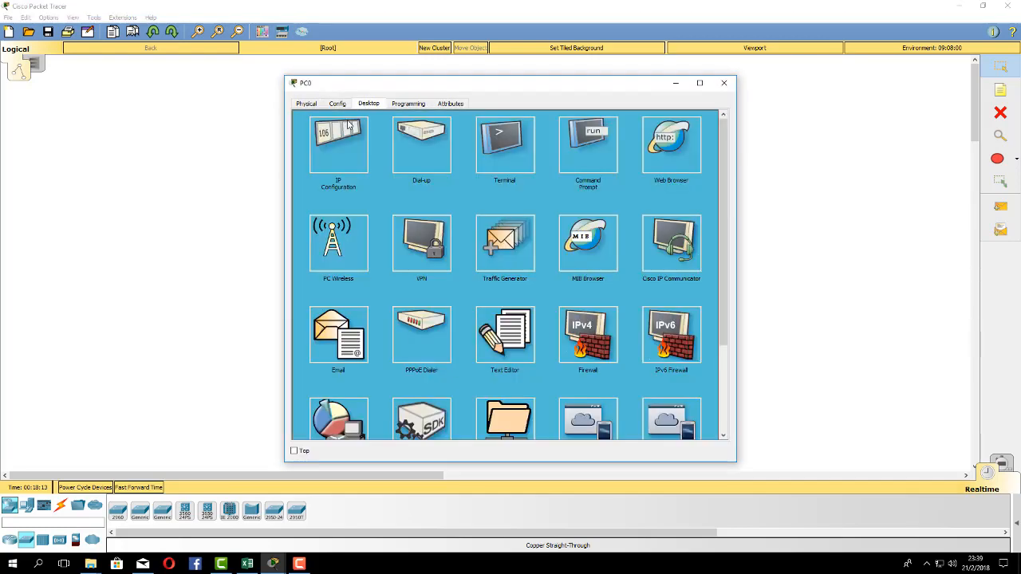
click(343, 150)
click(499, 163)
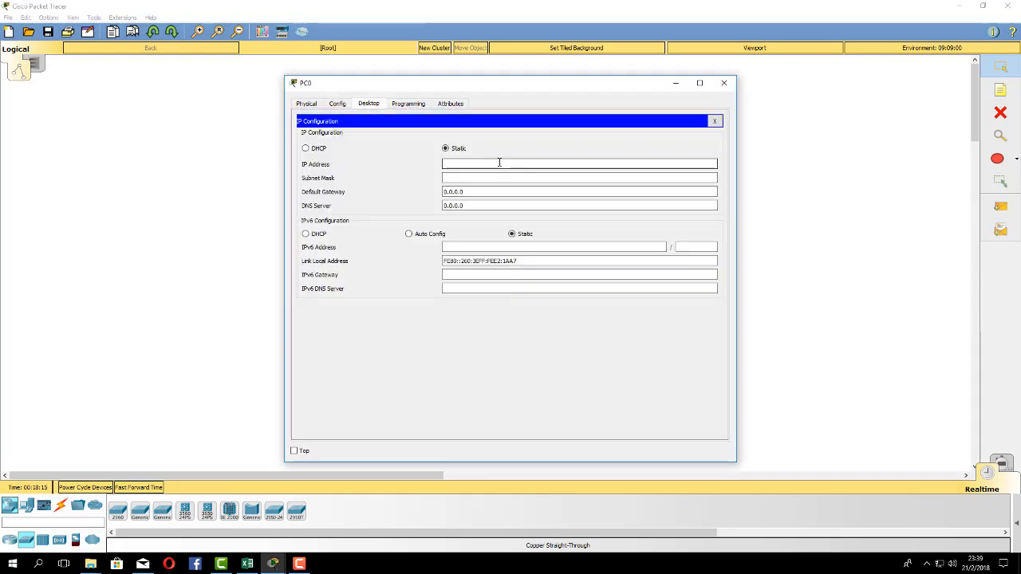
text(192.168.1.2)
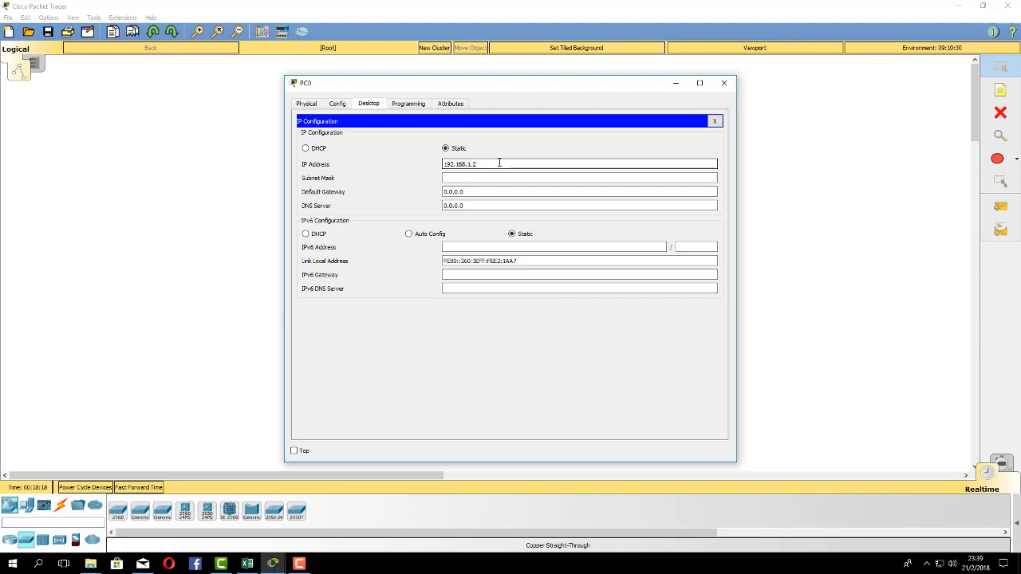
key(Tab)
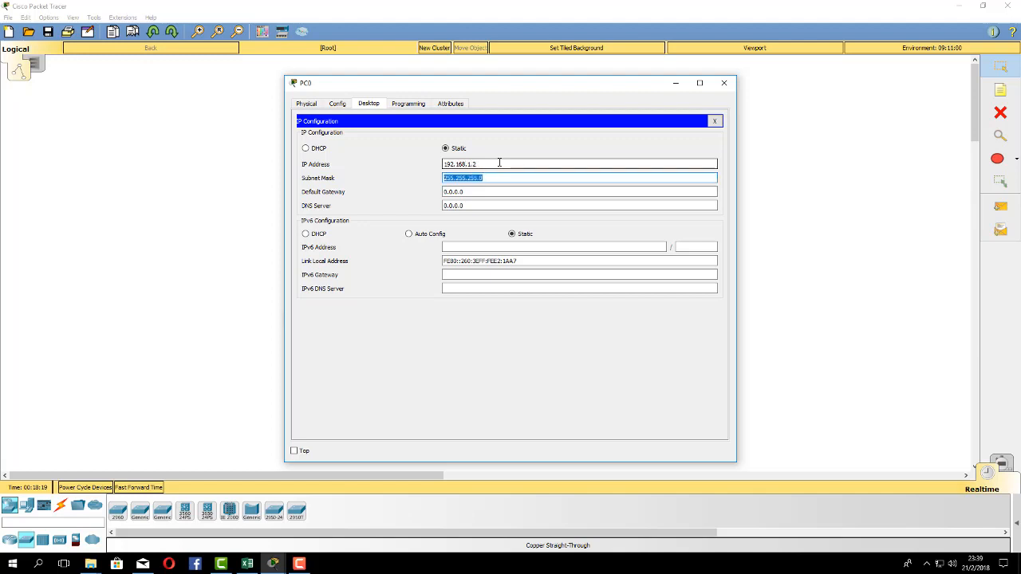
click(560, 177)
click(715, 121)
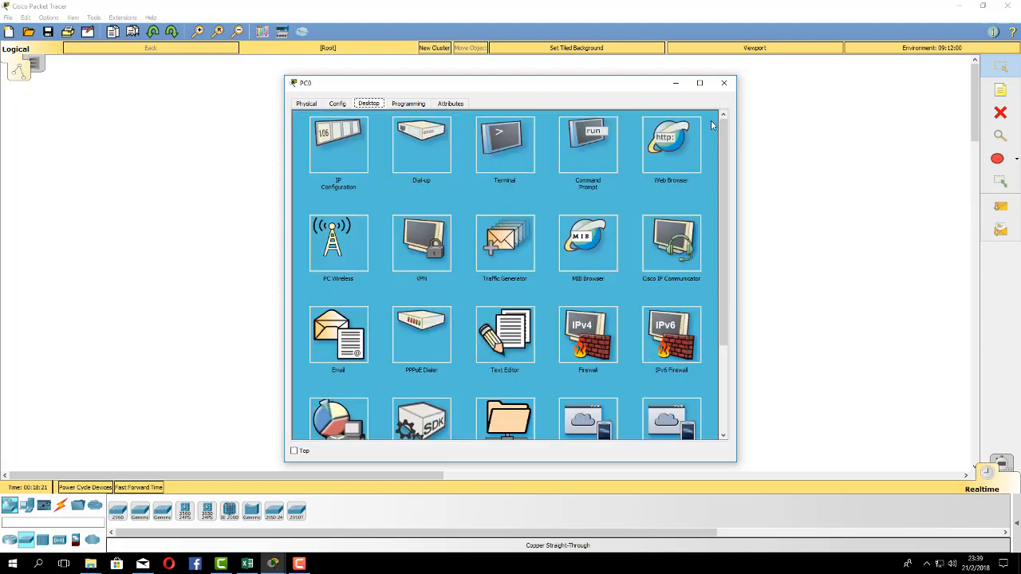
drag(535, 91, 810, 94)
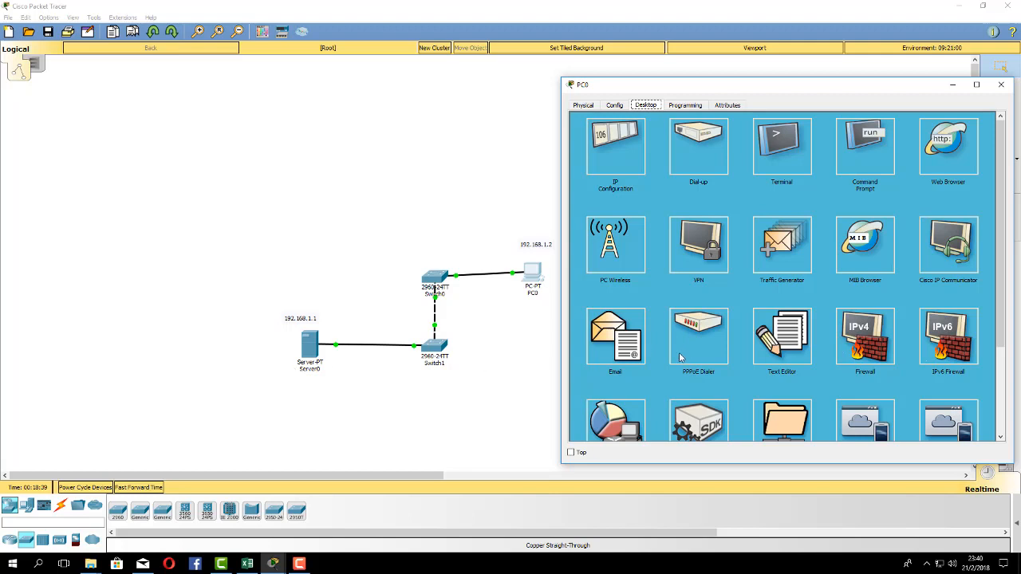
click(865, 148)
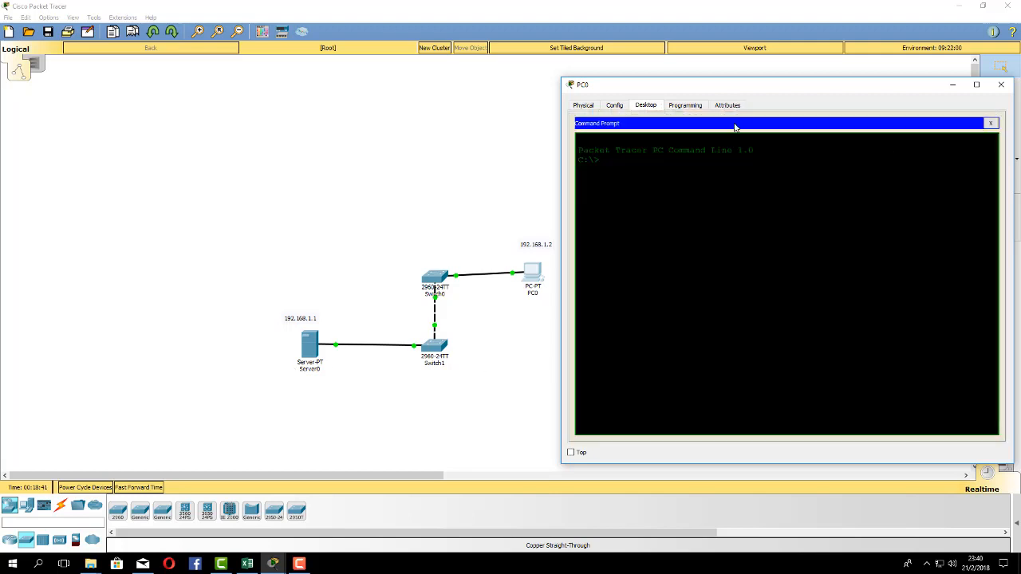
key(Return)
key(Return)
key(Return)
key(Return)
click(990, 123)
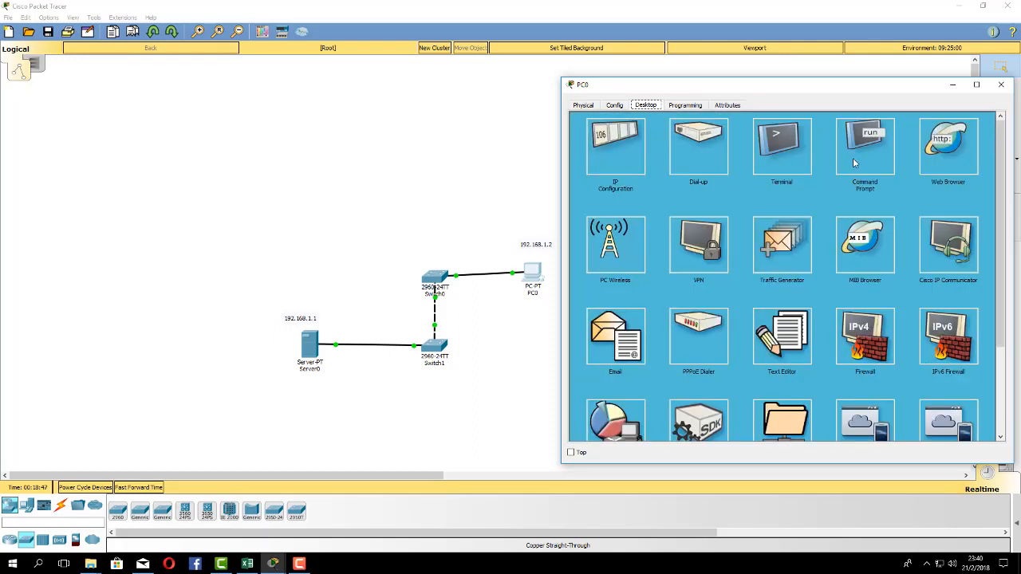
Check PC0's IP settings with ipconfig and ping Server0 at 192.168.1.1 from PC0's command prompt.
click(874, 166)
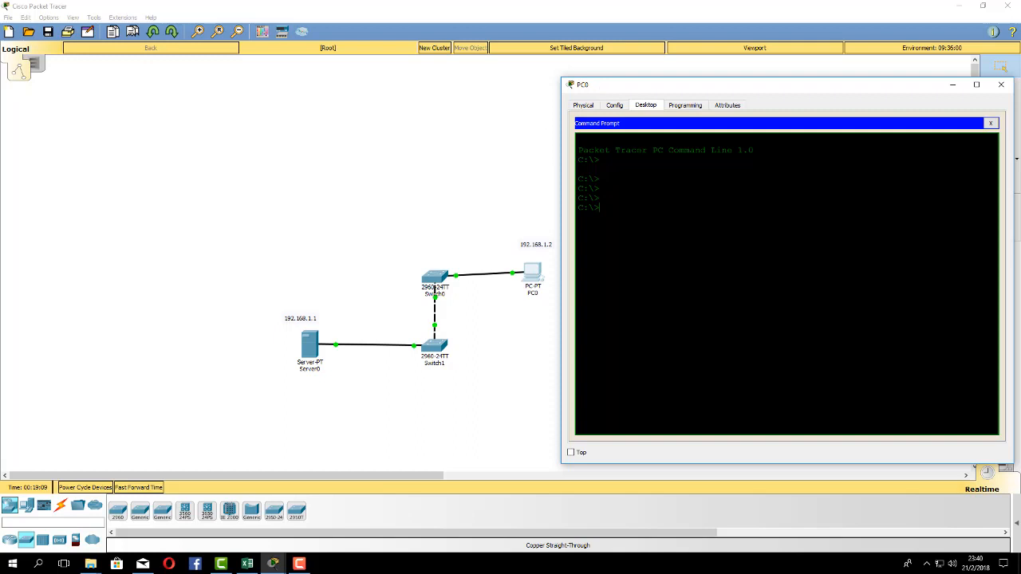
text(ipconfig)
key(Return)
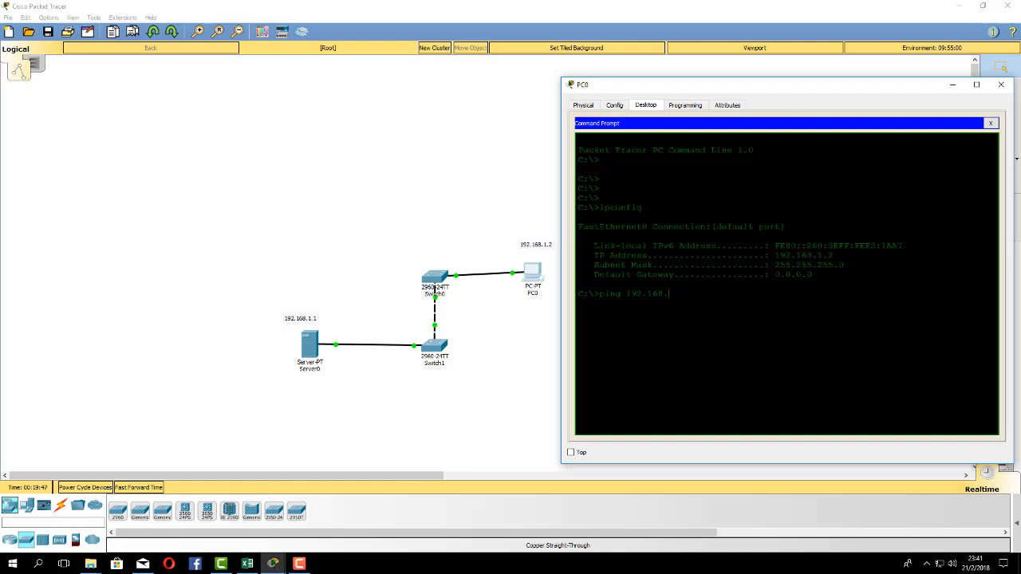
key(Return)
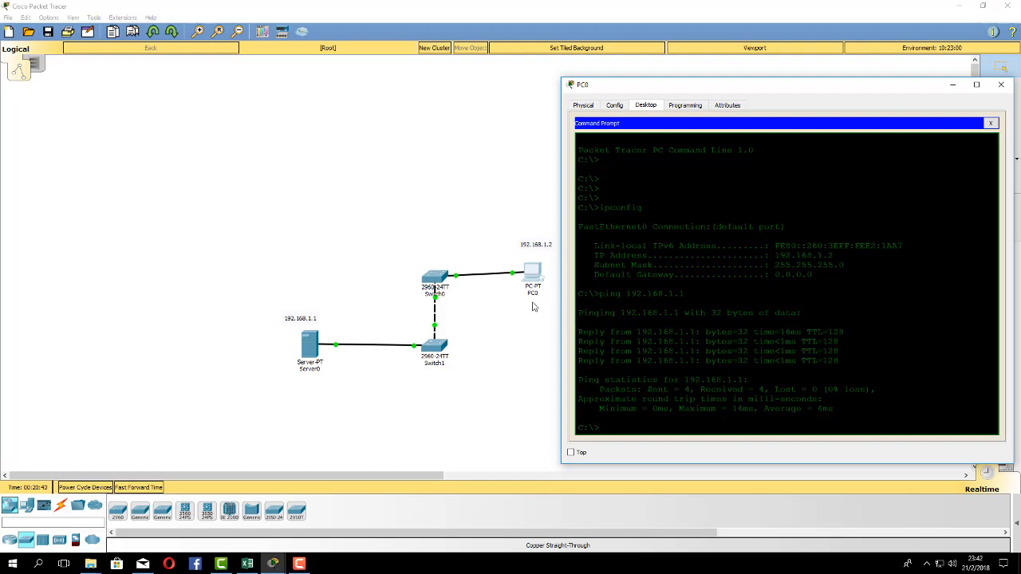
click(990, 123)
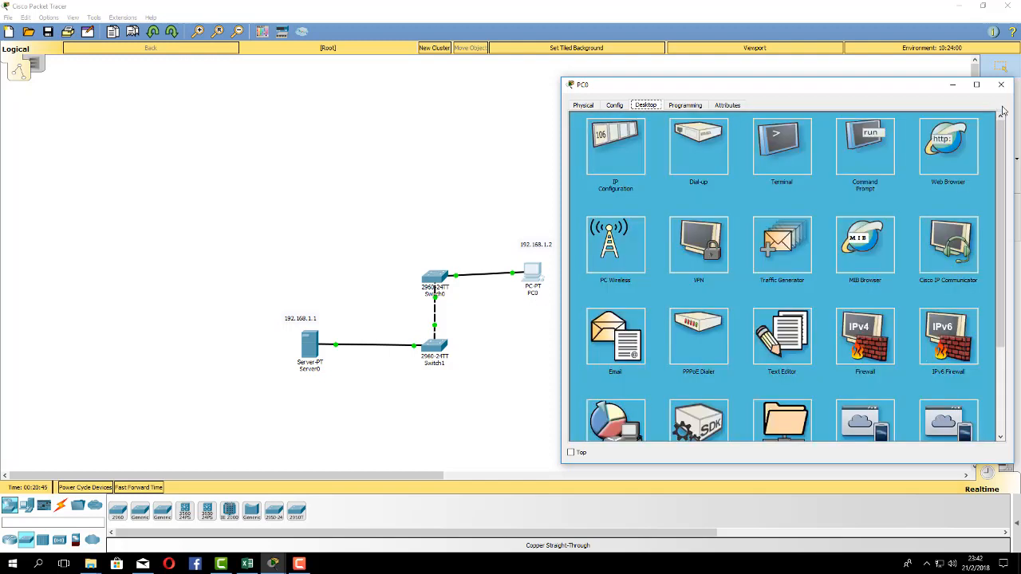
click(1003, 85)
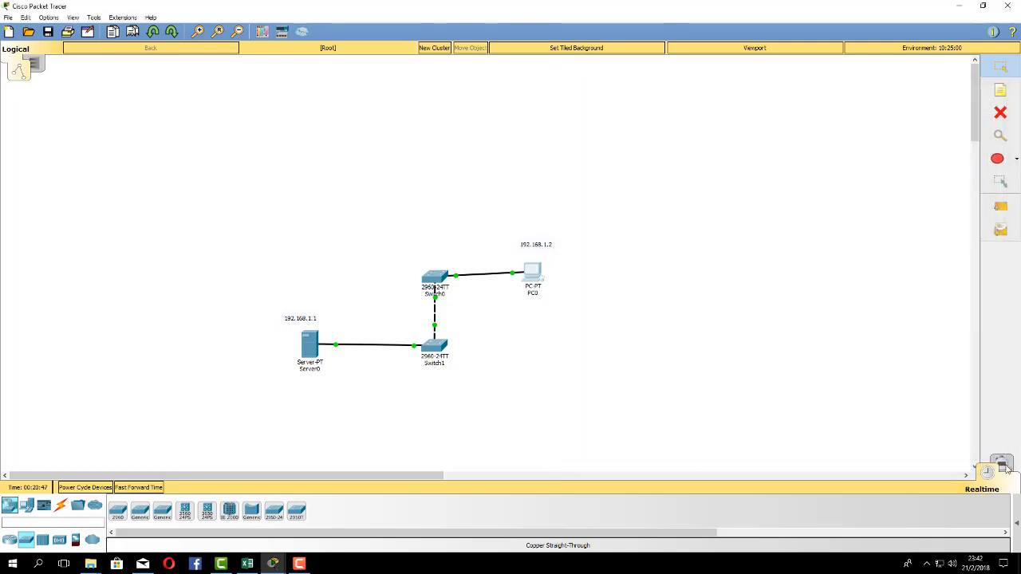
Switch the network to Simulation mode and run Auto Capture / Play to watch packets travel between the devices.
click(1005, 467)
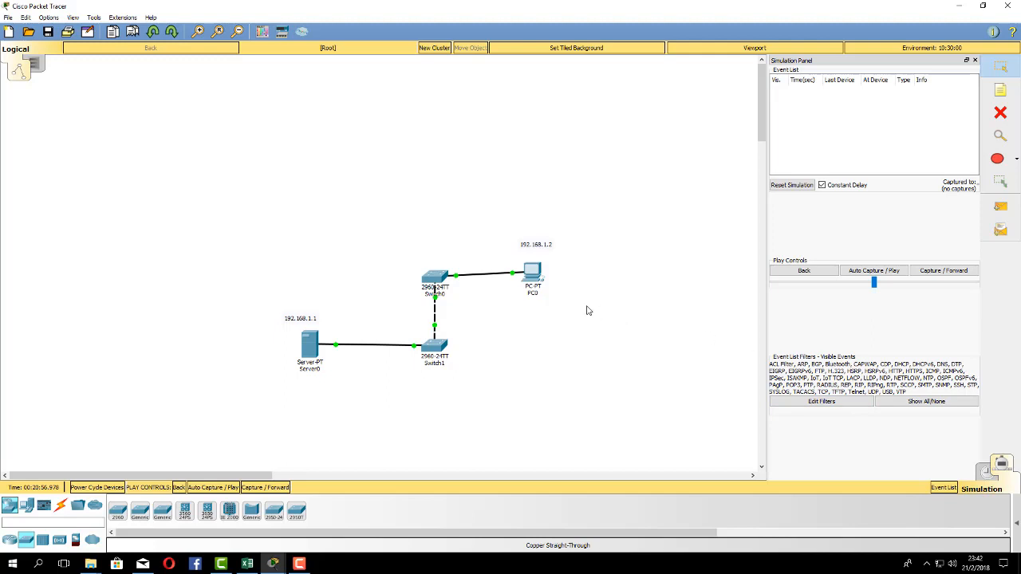
click(873, 274)
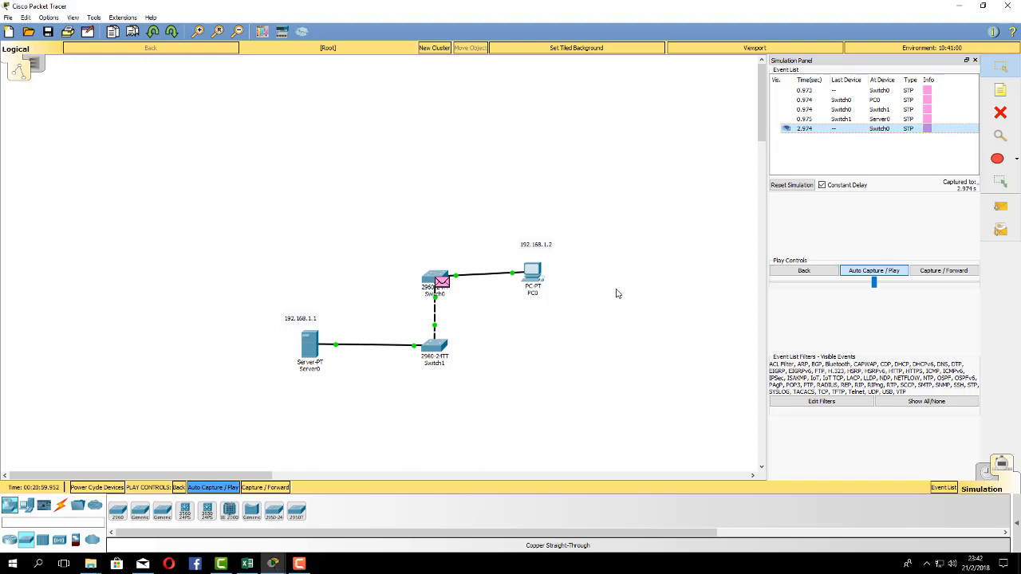
click(874, 272)
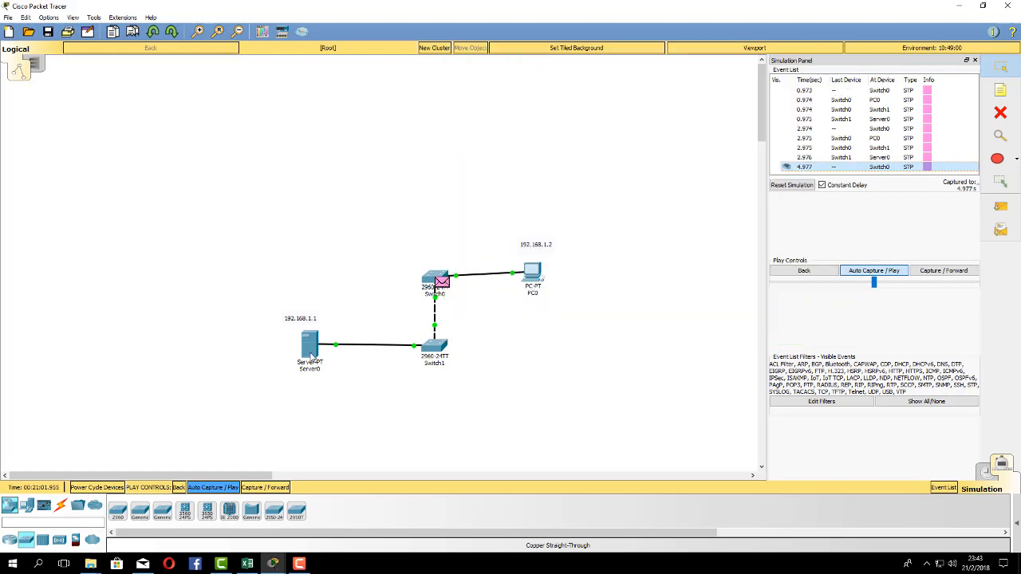
mouse_move(307, 357)
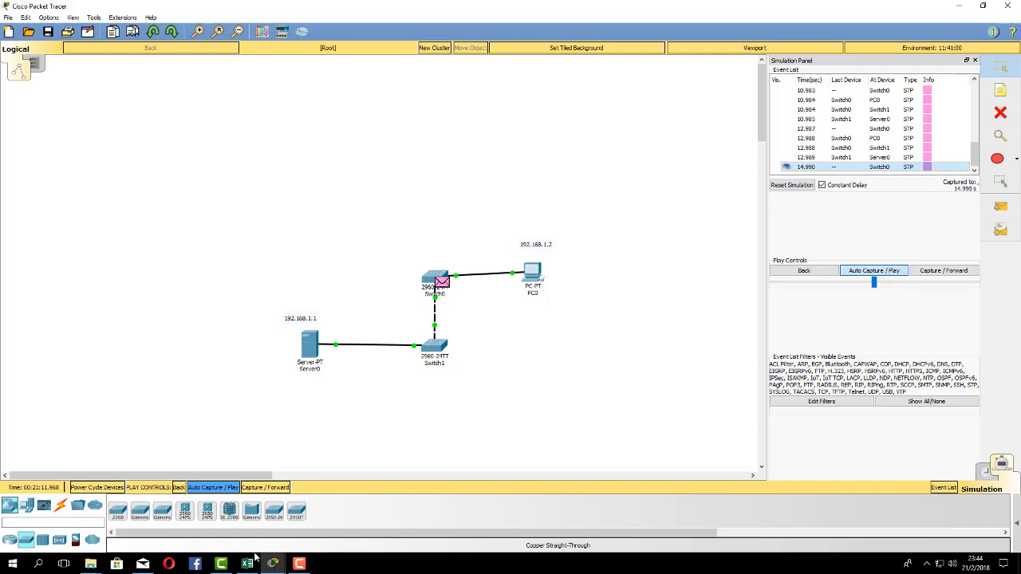
click(221, 564)
click(959, 7)
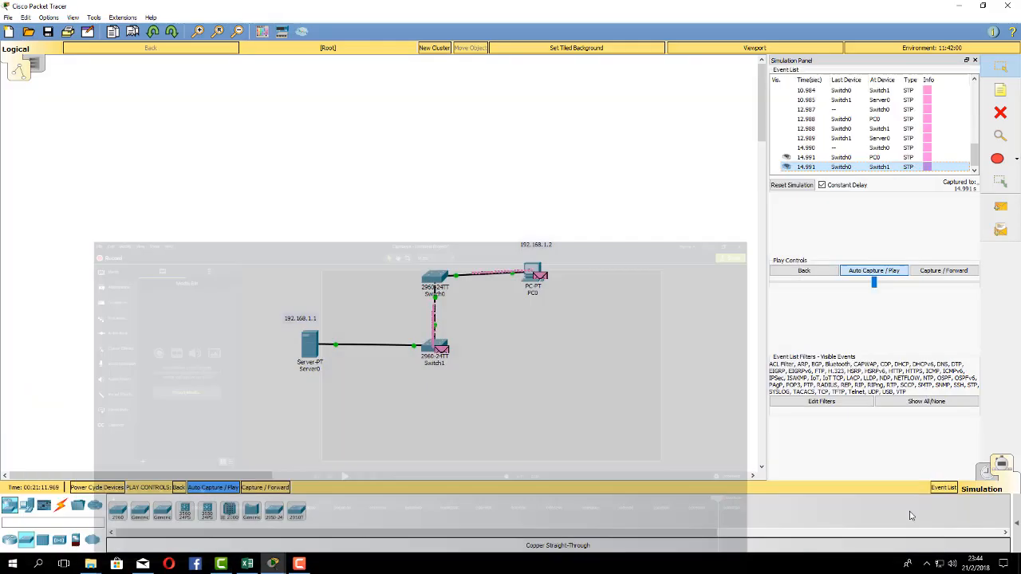
click(927, 565)
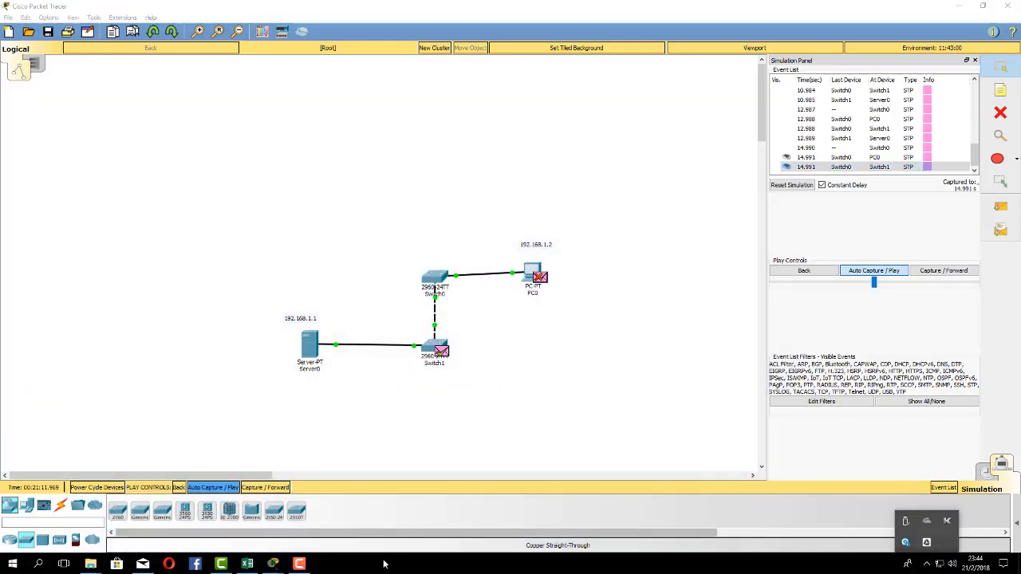